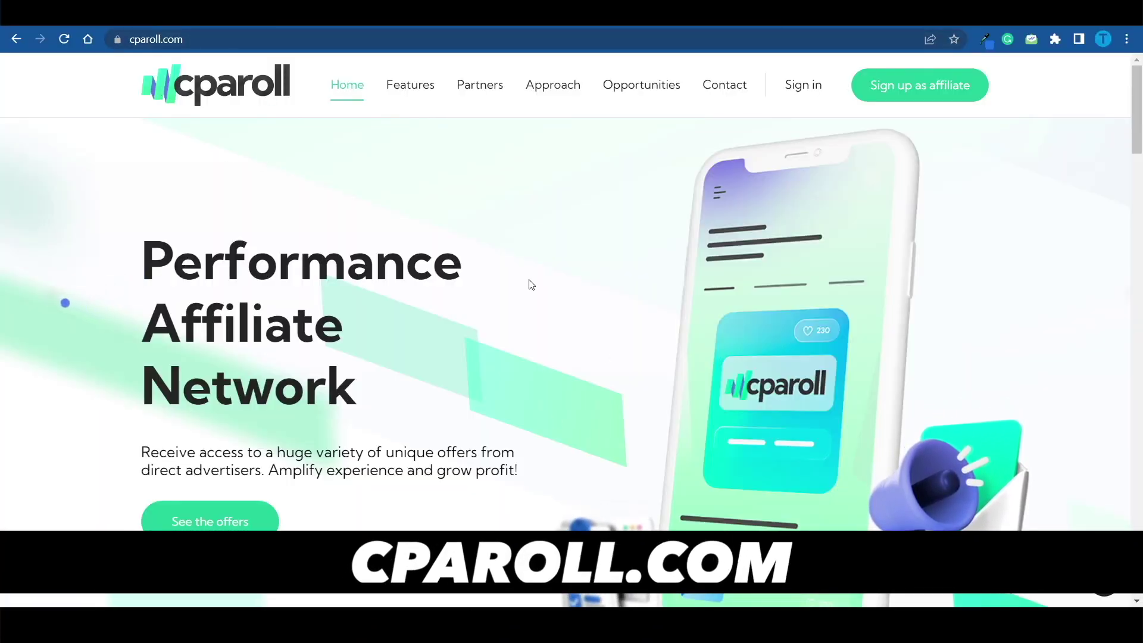
Return to the top of the CPAroll homepage and open 'Sign up as affiliate'
scroll(546, 313, "down", 2)
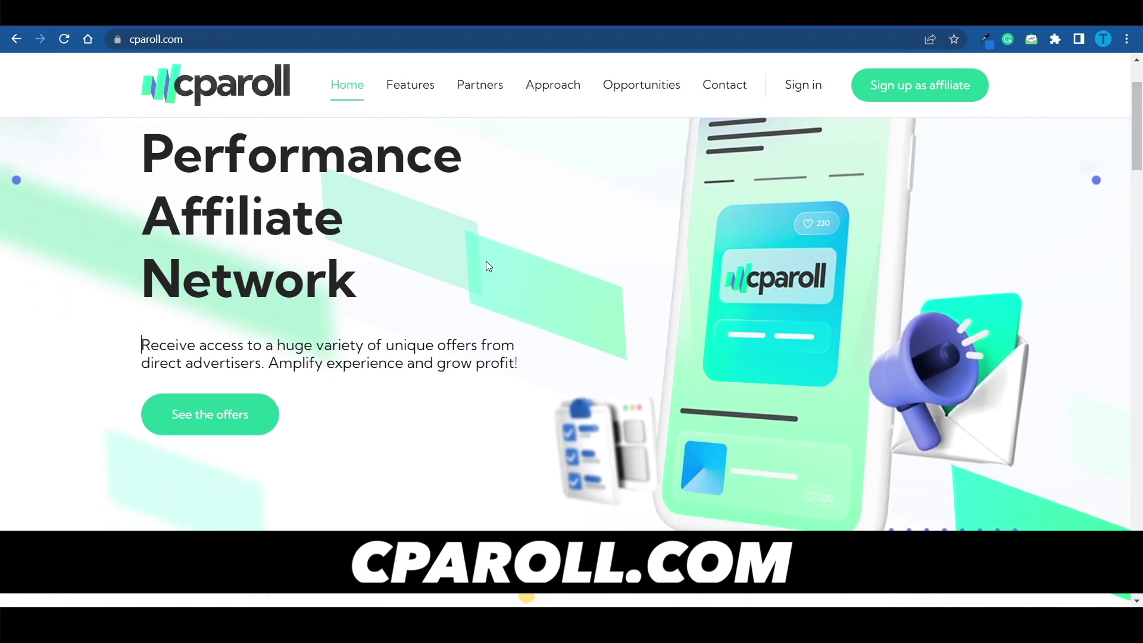
scroll(518, 298, "down", 1)
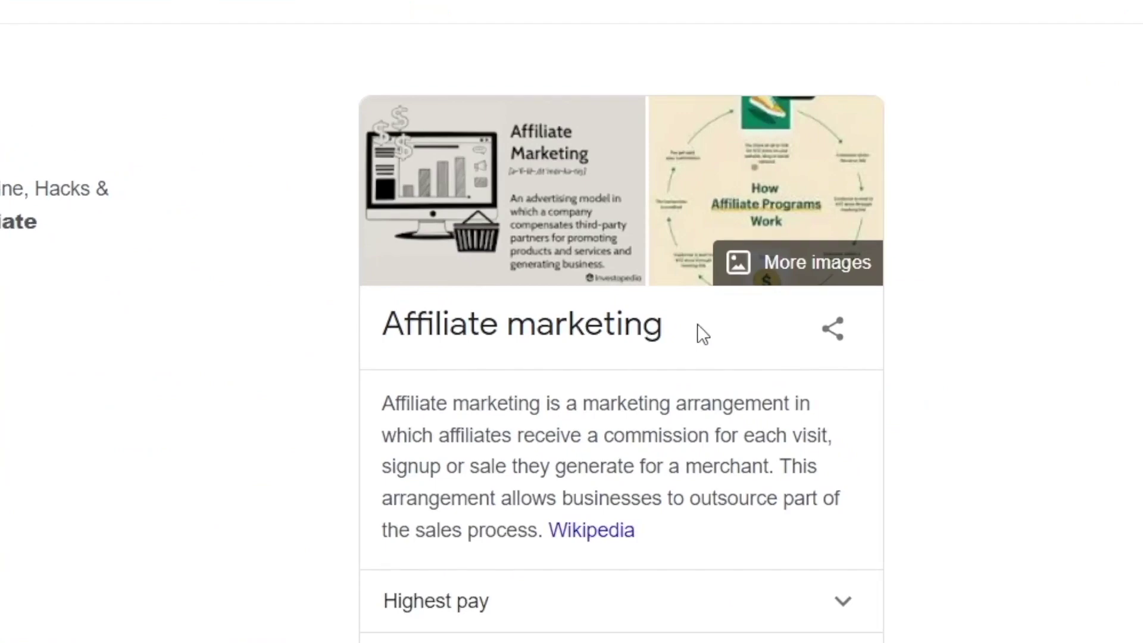
mouse_move(527, 271)
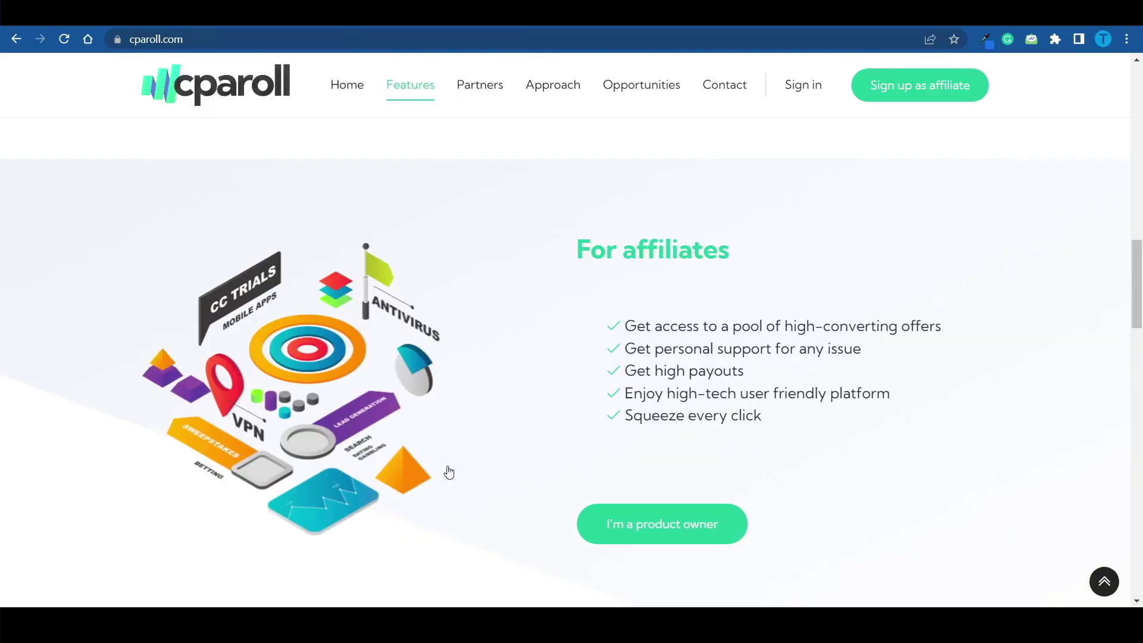
scroll(790, 383, "down", 15)
scroll(790, 383, "up", 15)
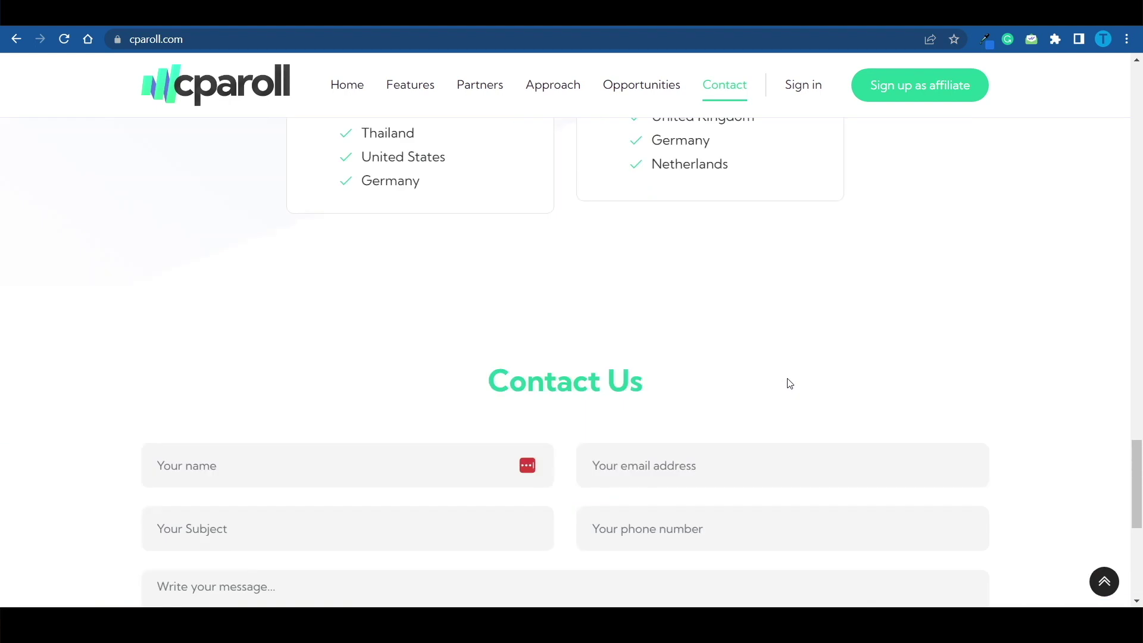
scroll(788, 382, "up", 10)
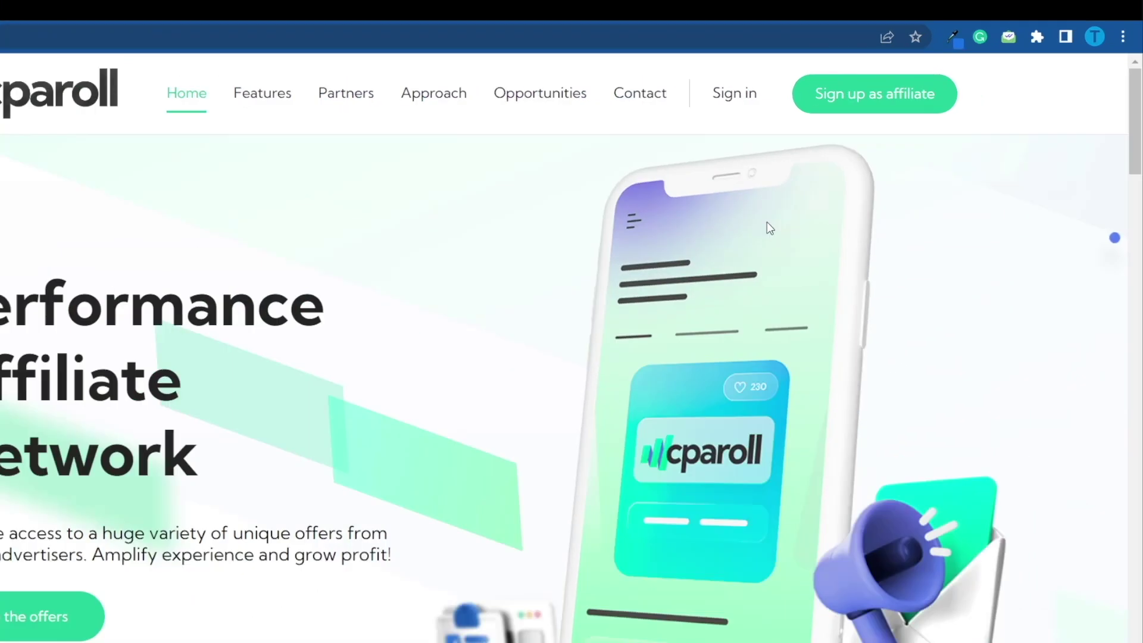
mouse_move(938, 95)
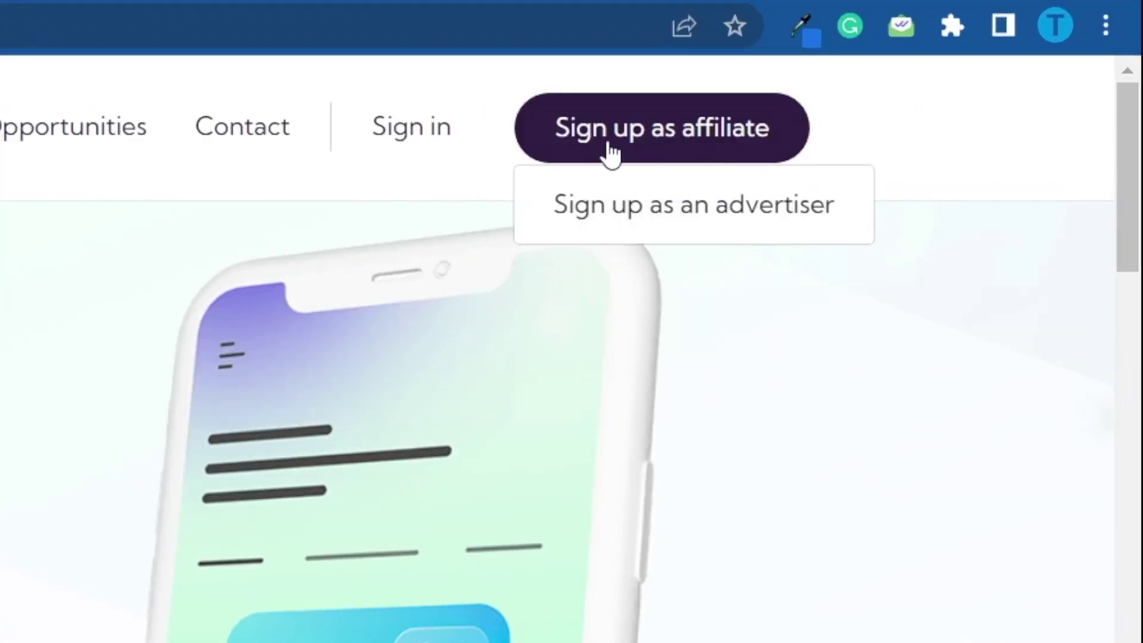
left_click(674, 140)
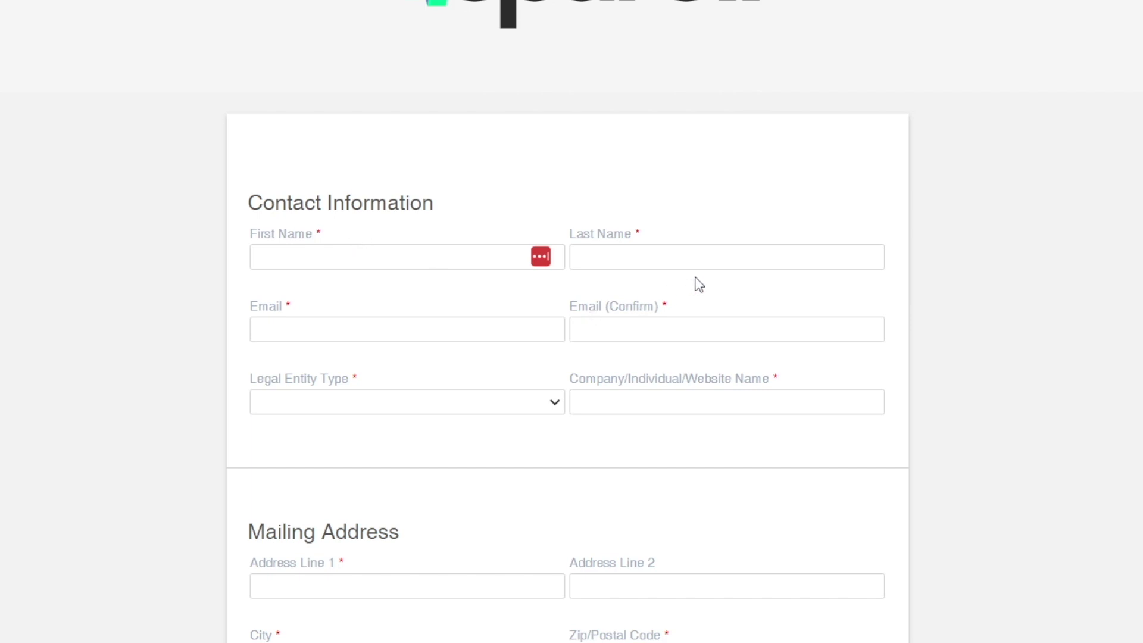
Scroll through the signup form's Contact Information and Mailing Address sections
scroll(637, 464, "down", 5)
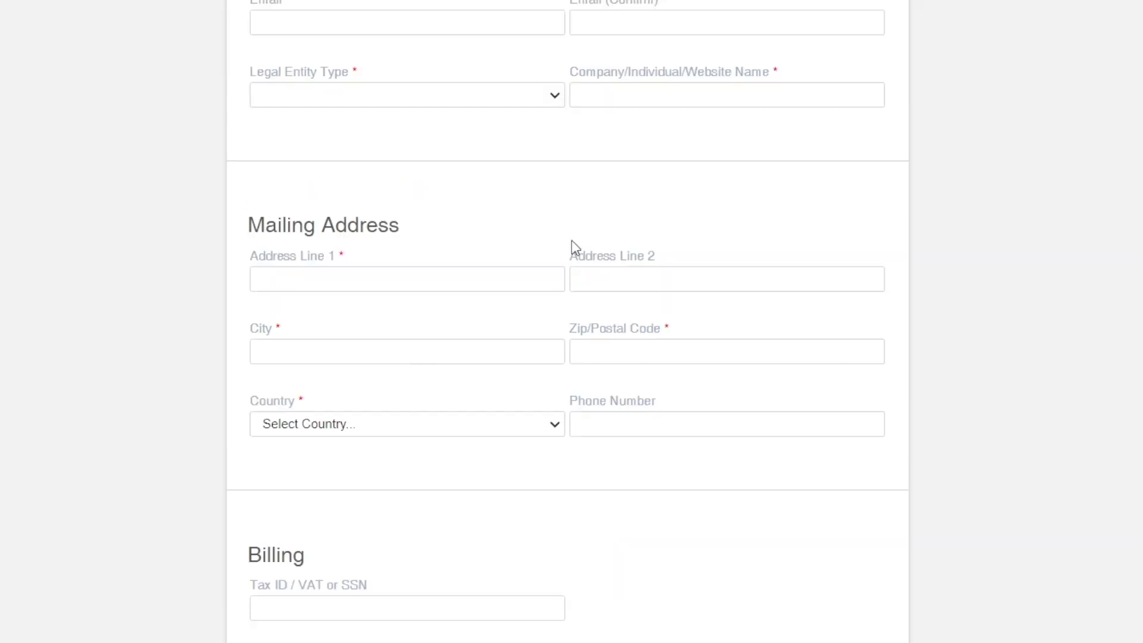
scroll(549, 385, "down", 3)
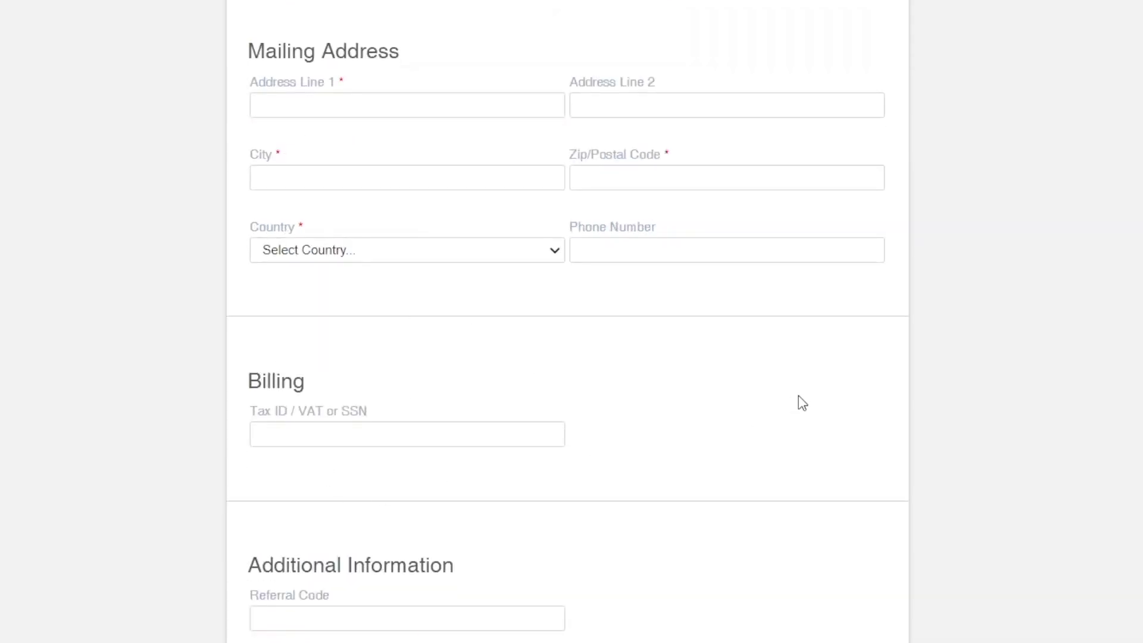
scroll(790, 401, "down", 10)
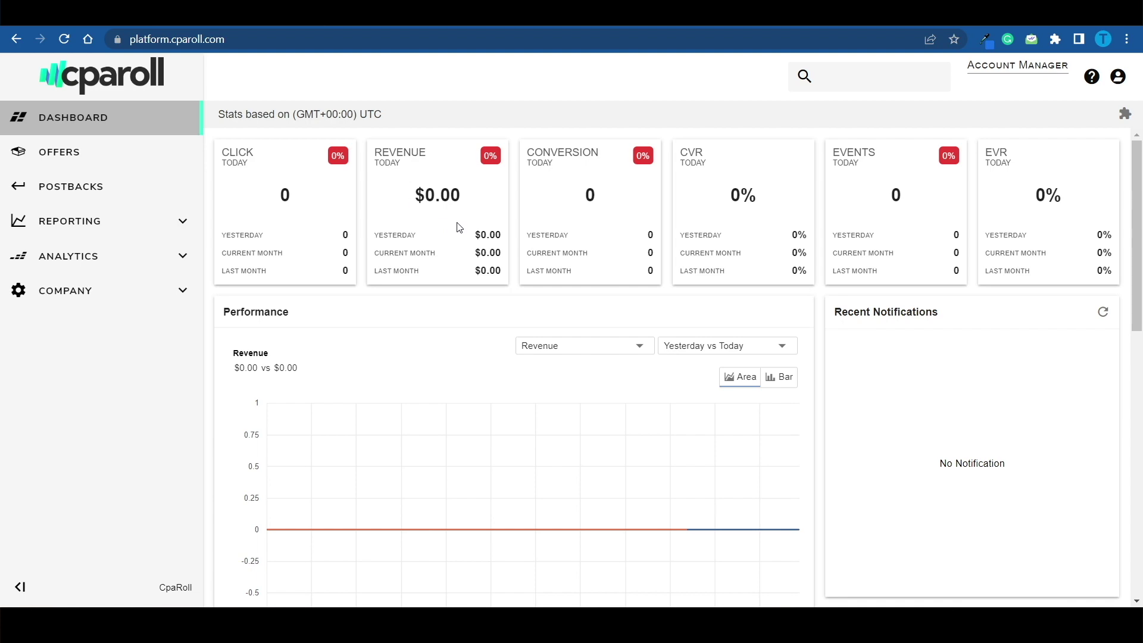
Open OFFERS from the sidebar and scroll through the 221-offer table
scroll(883, 271, "down", 5)
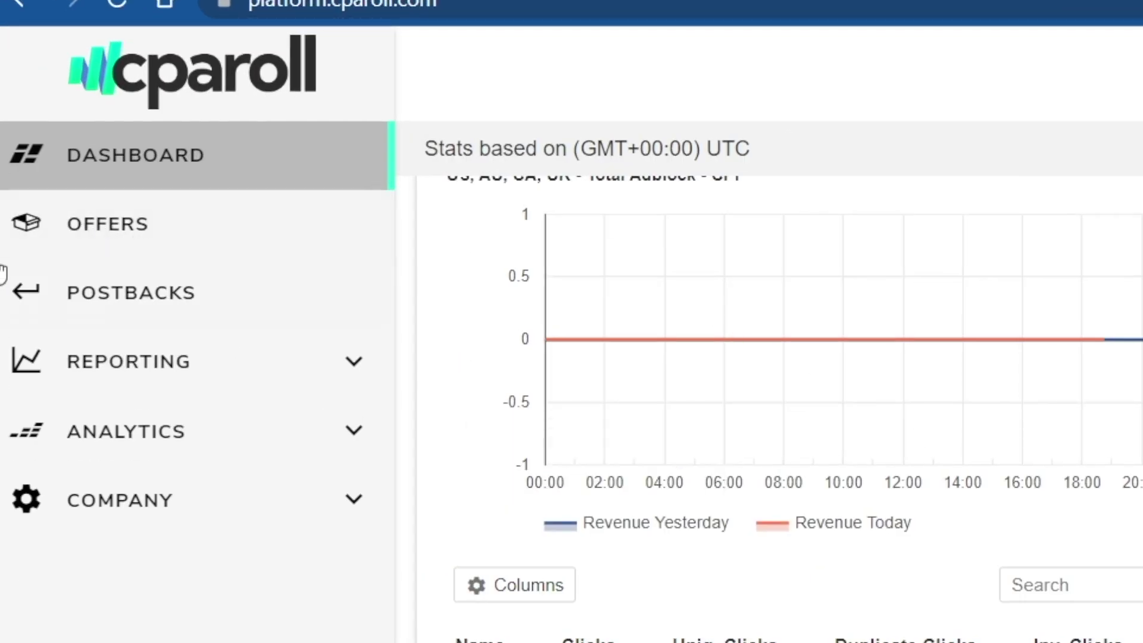
left_click(131, 247)
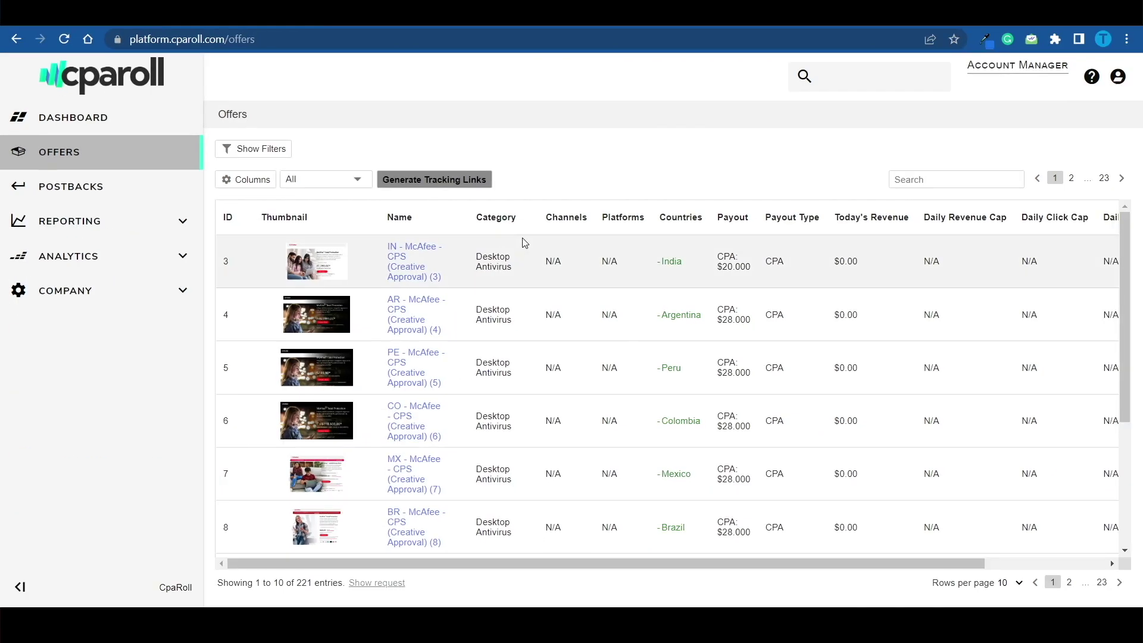
scroll(1036, 405, "down", 3)
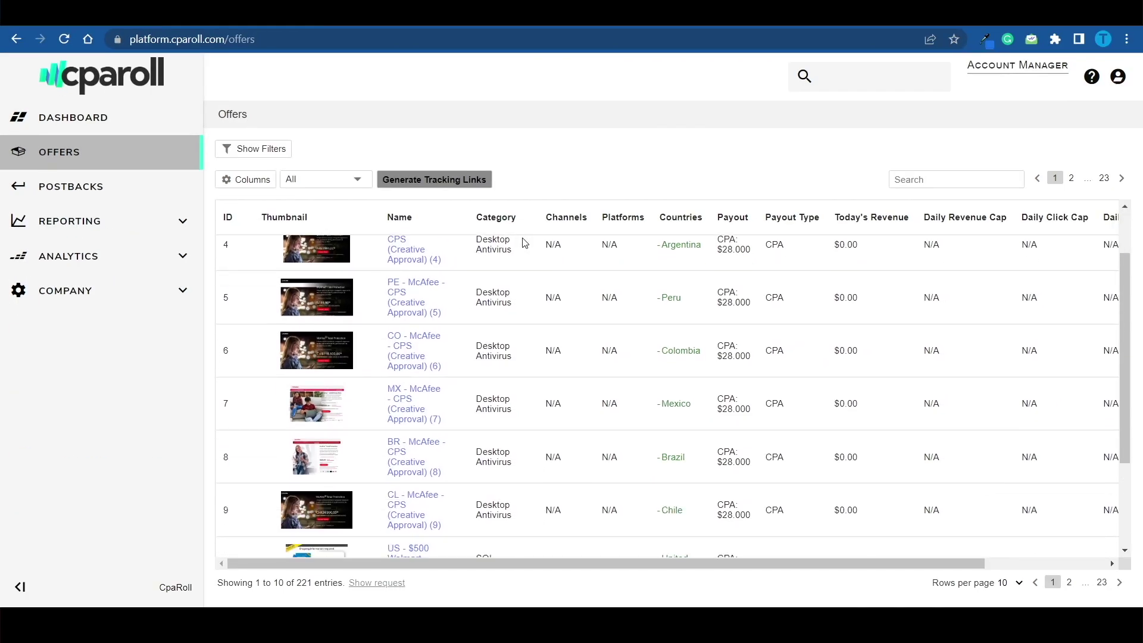
scroll(524, 242, "down", 2)
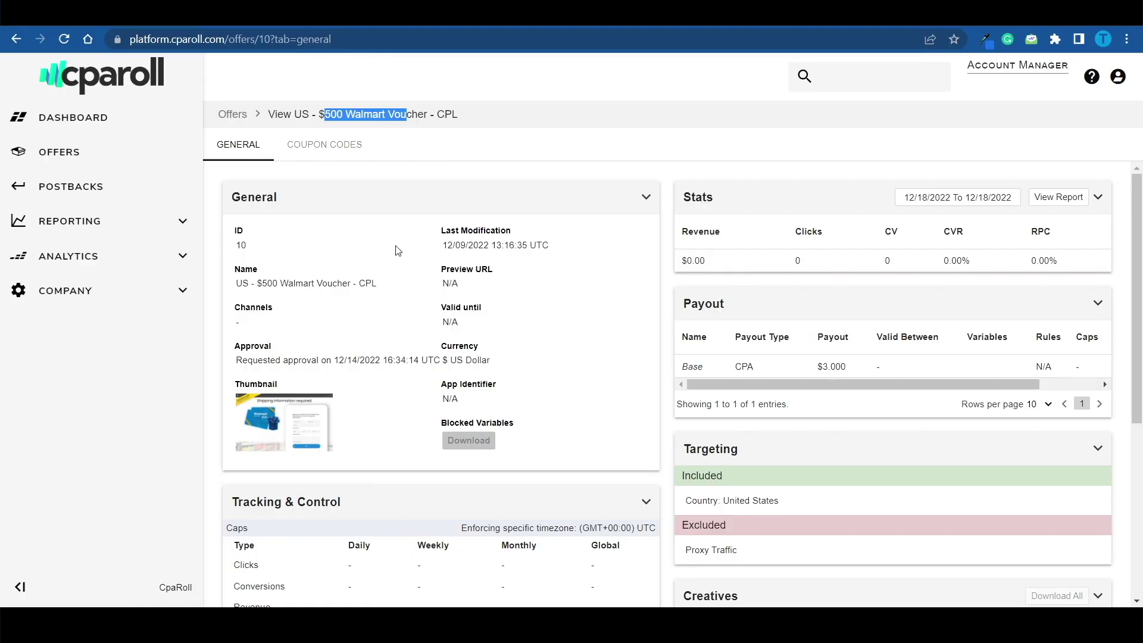
Preview the $500 Walmart voucher landing page enlarged, scroll it, and close it
left_click(294, 414)
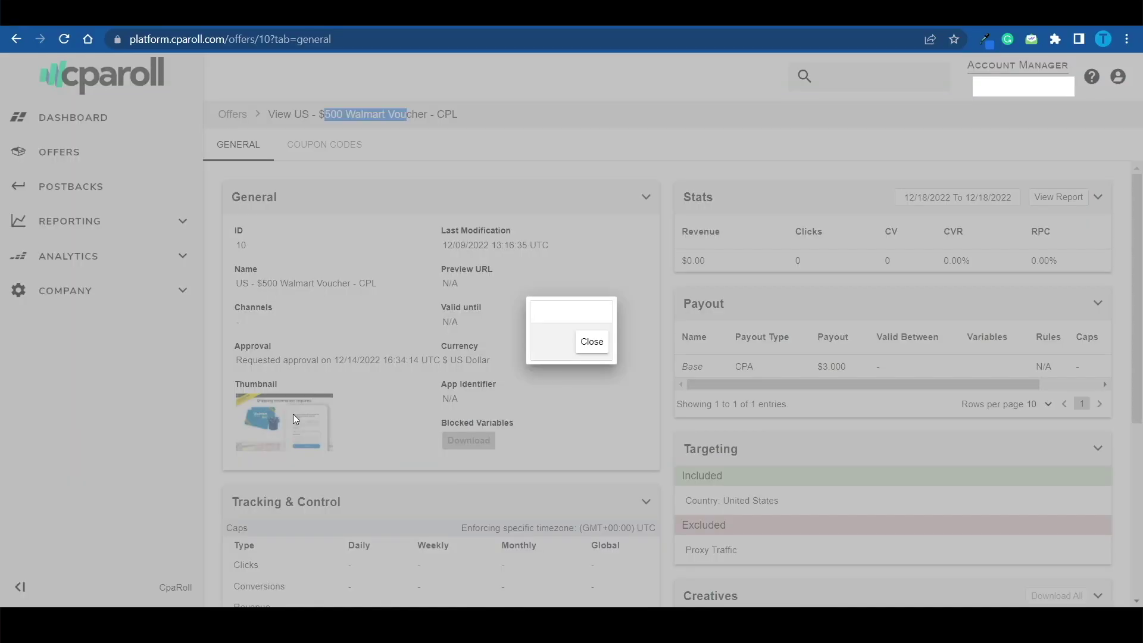
scroll(490, 290, "down", 2)
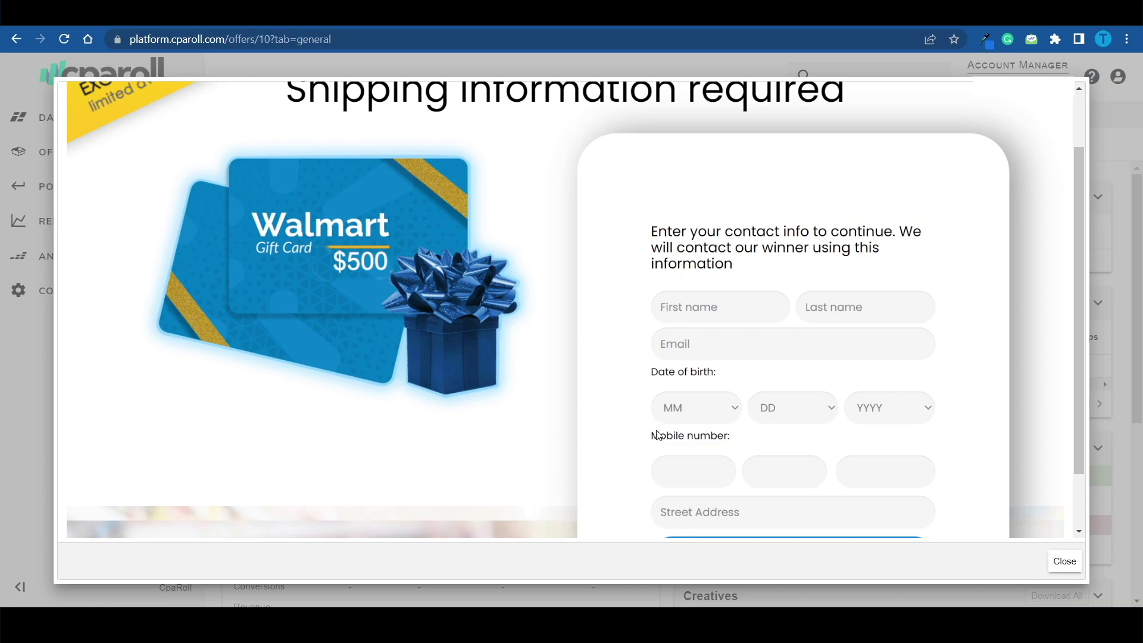
scroll(772, 398, "down", 1)
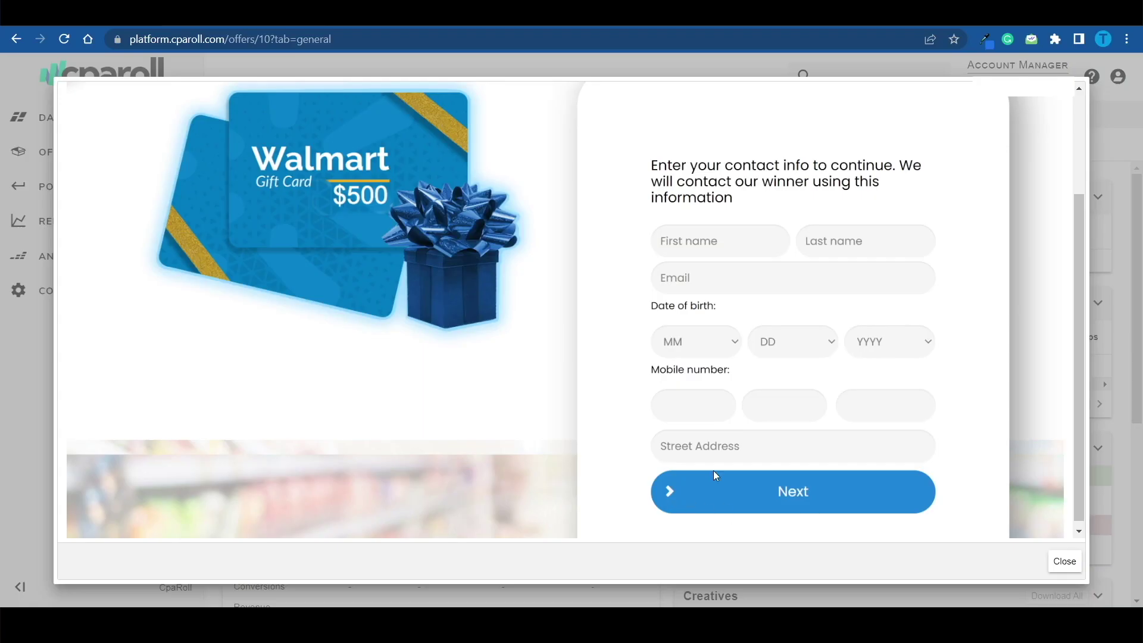
scroll(464, 269, "up", 2)
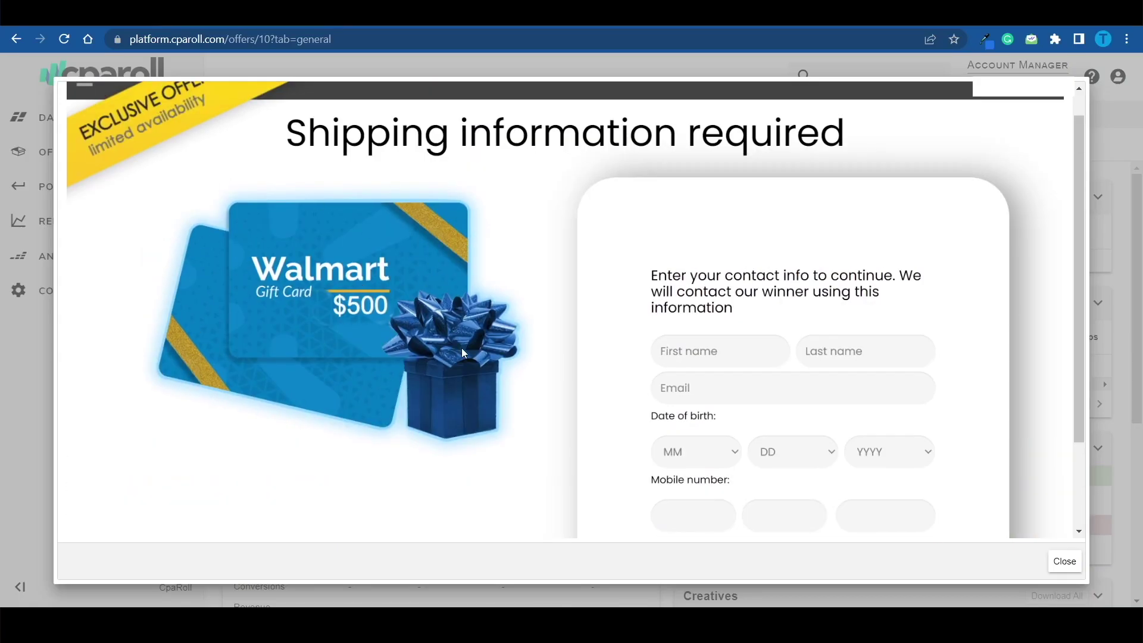
key("Escape")
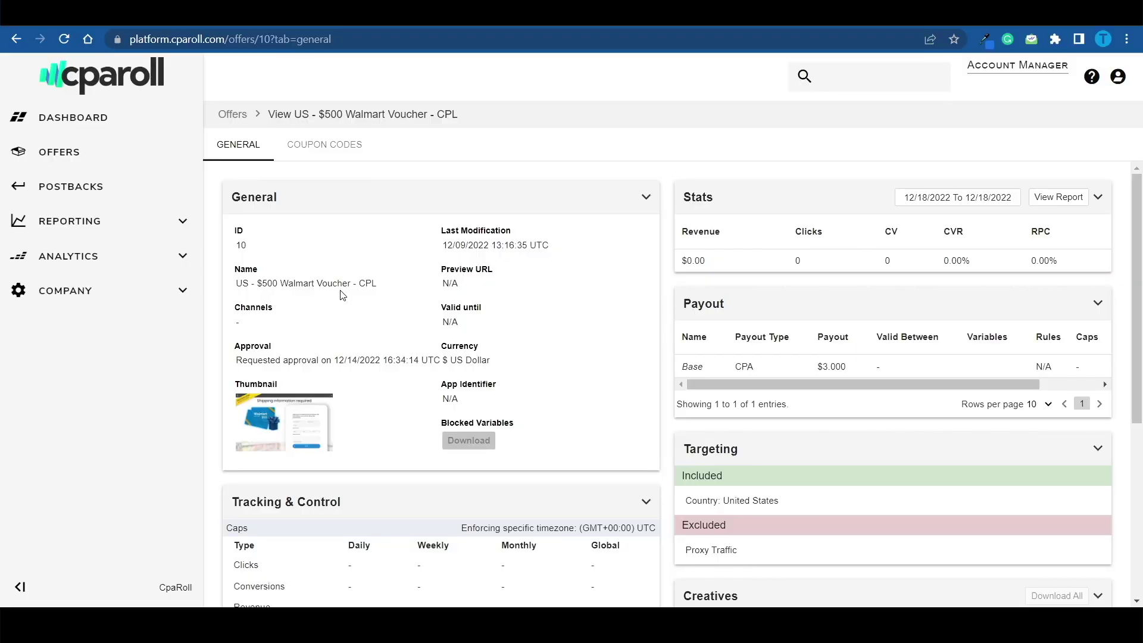
Reopen the Walmart preview, then go to the Total Adblock offer 162 details
left_click(288, 432)
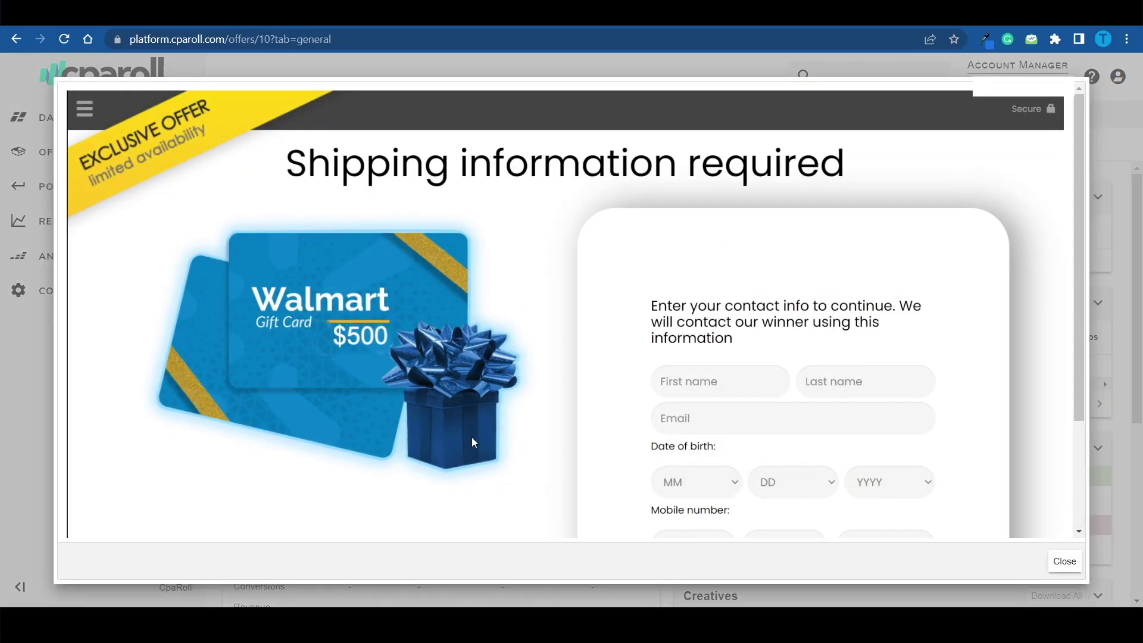
scroll(796, 393, "down", 1)
scroll(795, 393, "down", 2)
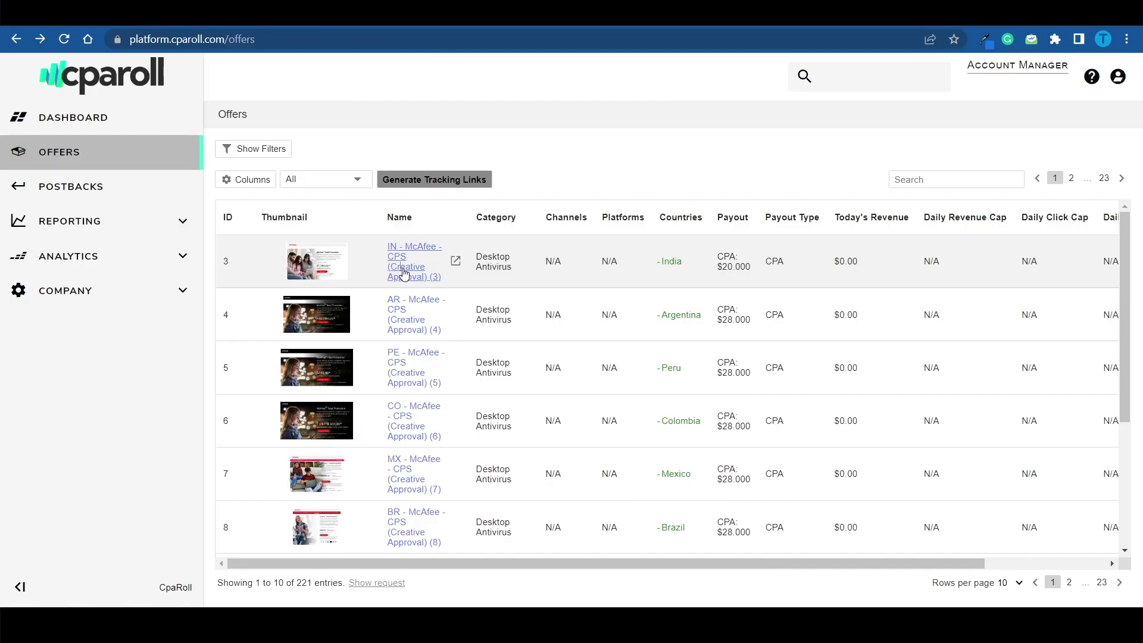
left_click(404, 274)
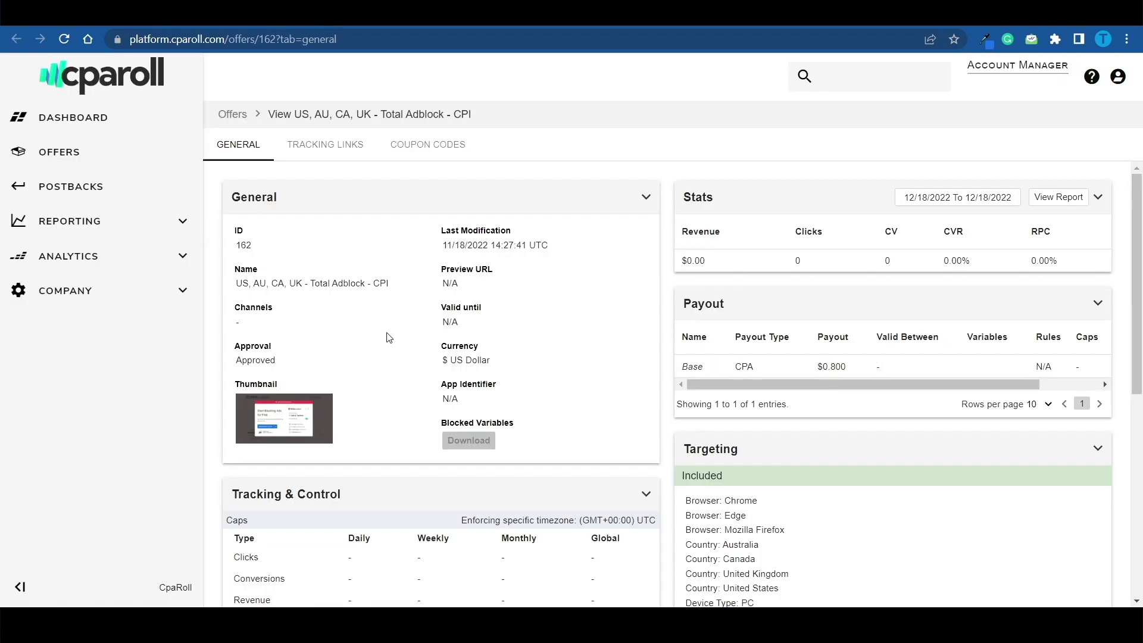
Preview the Total Adblock landing page, close it, and select 'US, AU, CA, UK' in the name
left_click(284, 418)
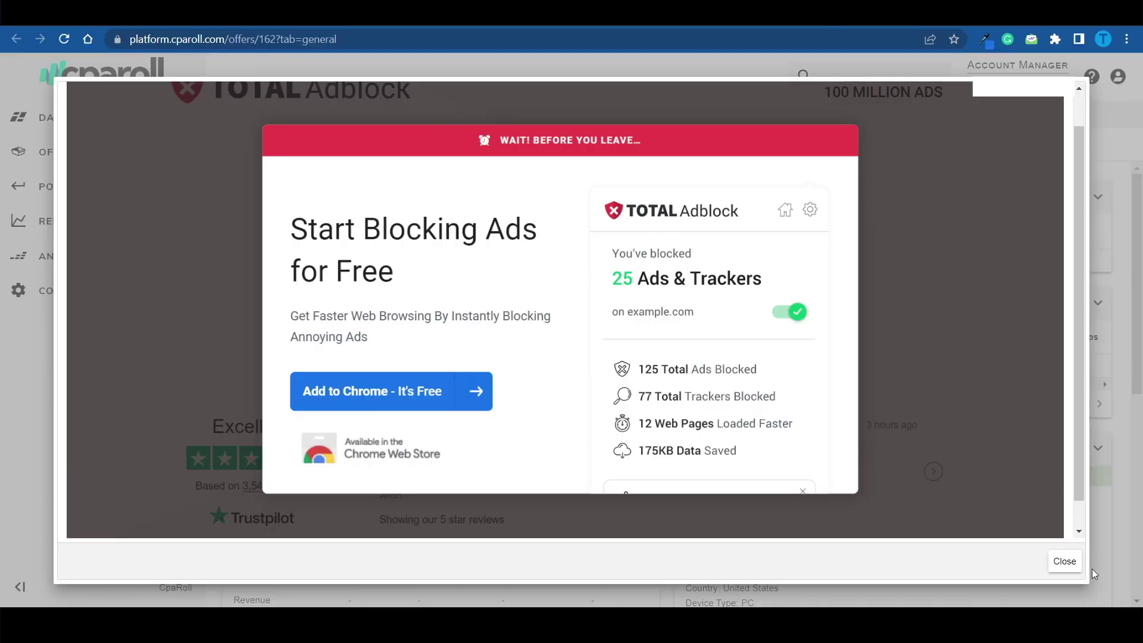
left_click(1065, 561)
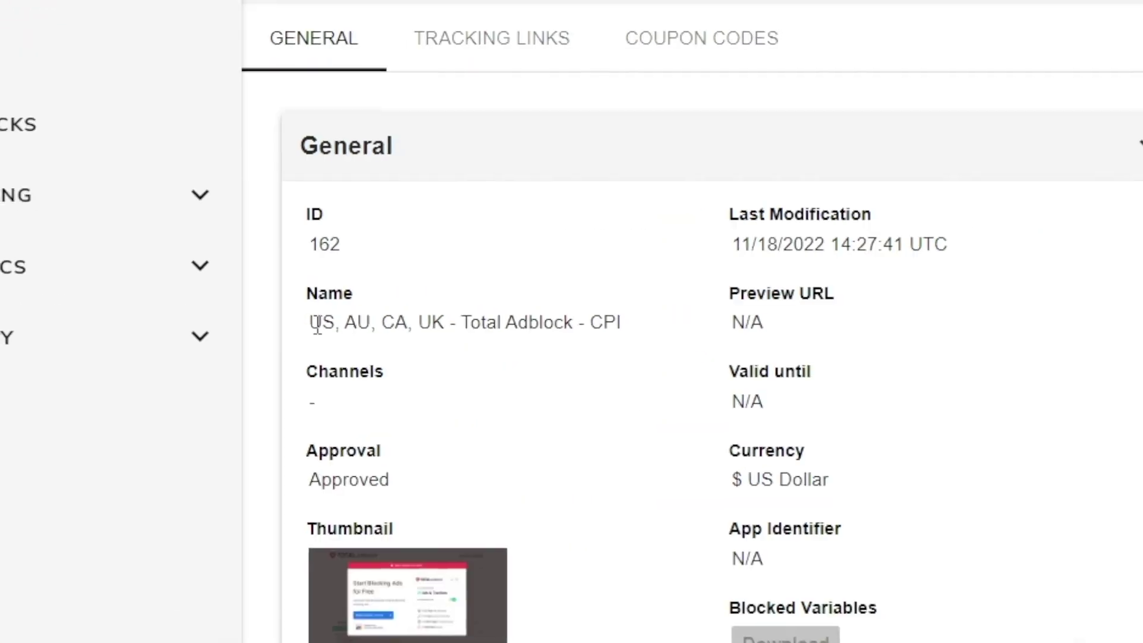
left_click_drag(311, 328, 449, 331)
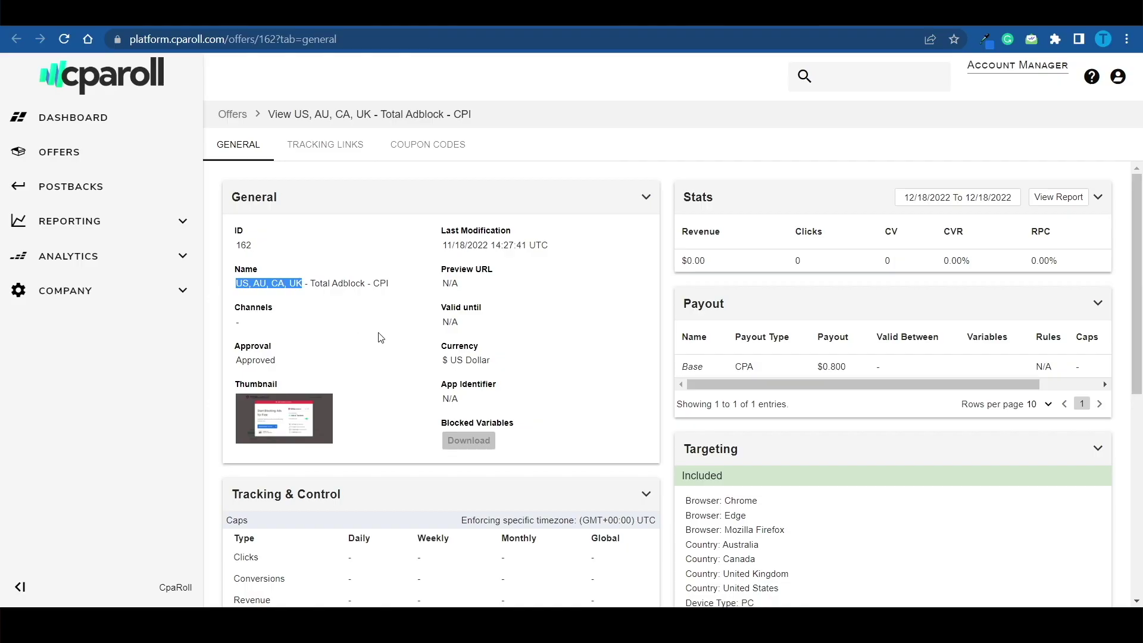
scroll(380, 337, "down", 2)
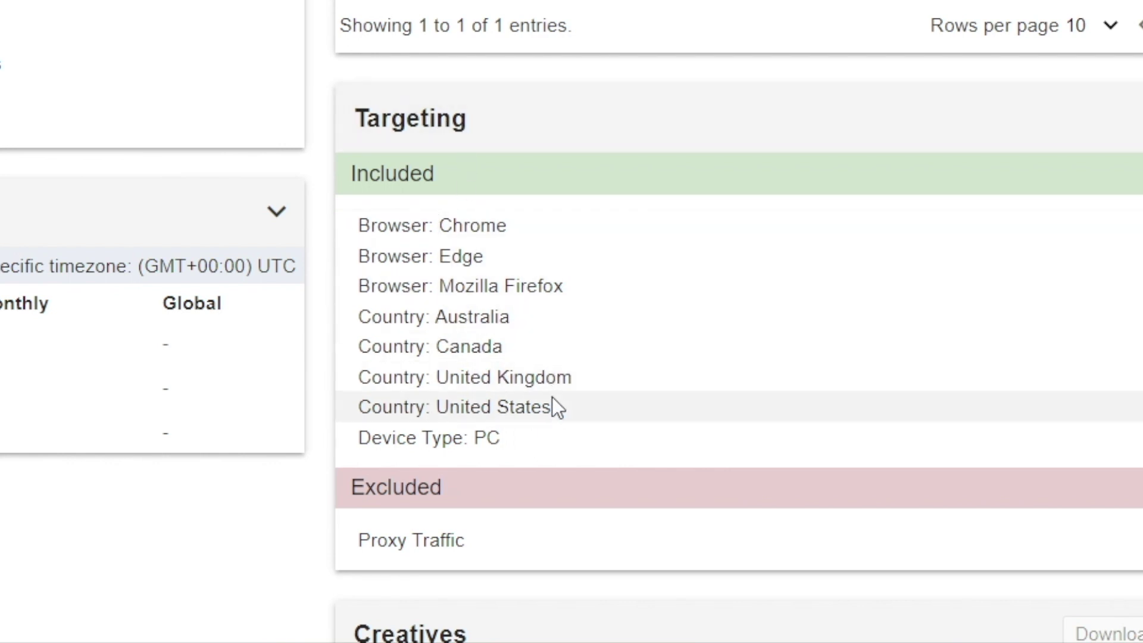
scroll(554, 417, "down", 1)
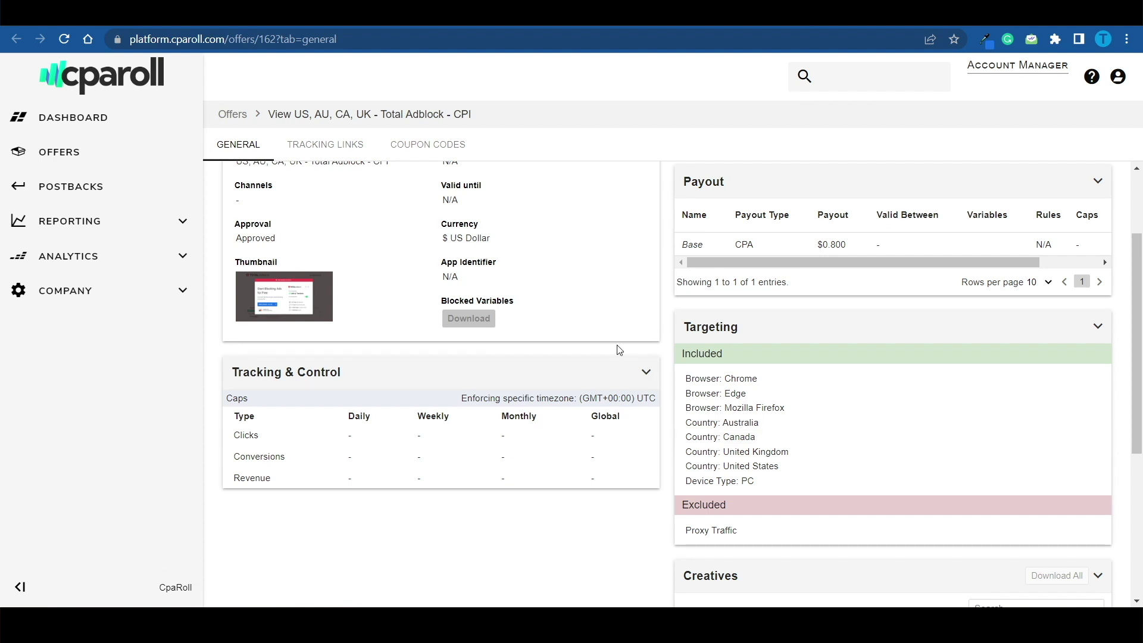
scroll(619, 351, "up", 2)
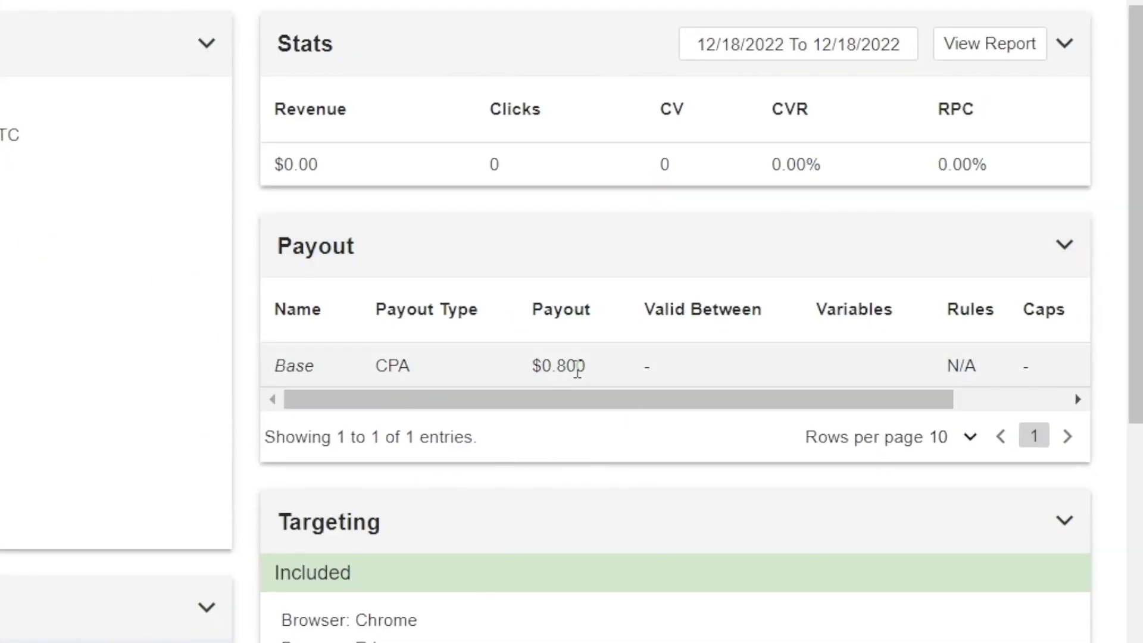
left_click_drag(591, 366, 456, 401)
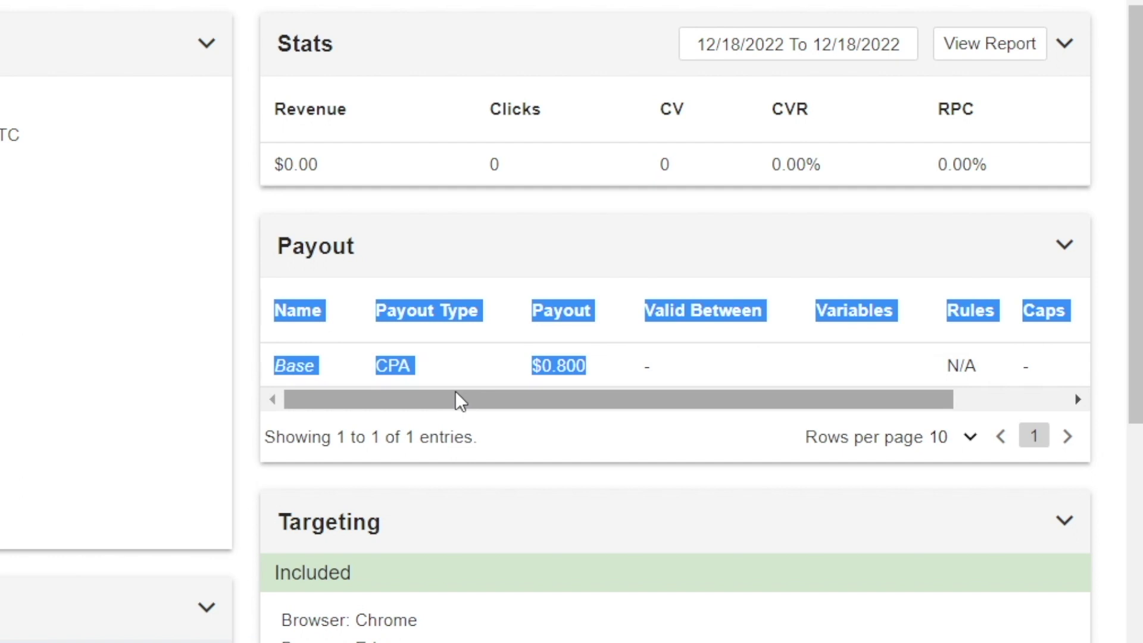
left_click(504, 415)
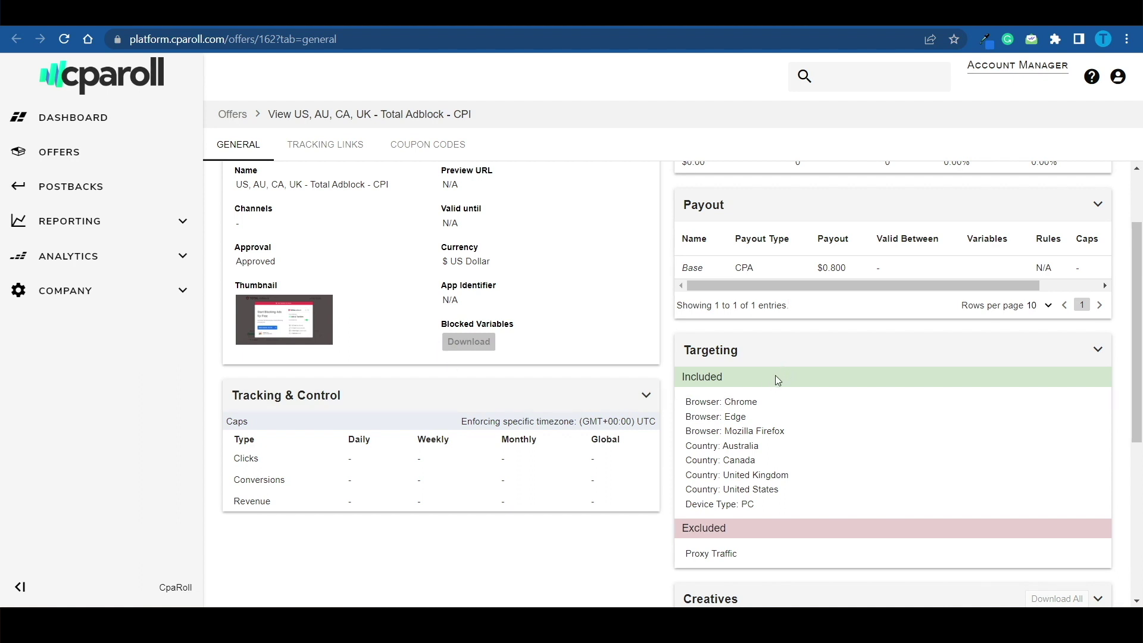
scroll(450, 331, "up", 2)
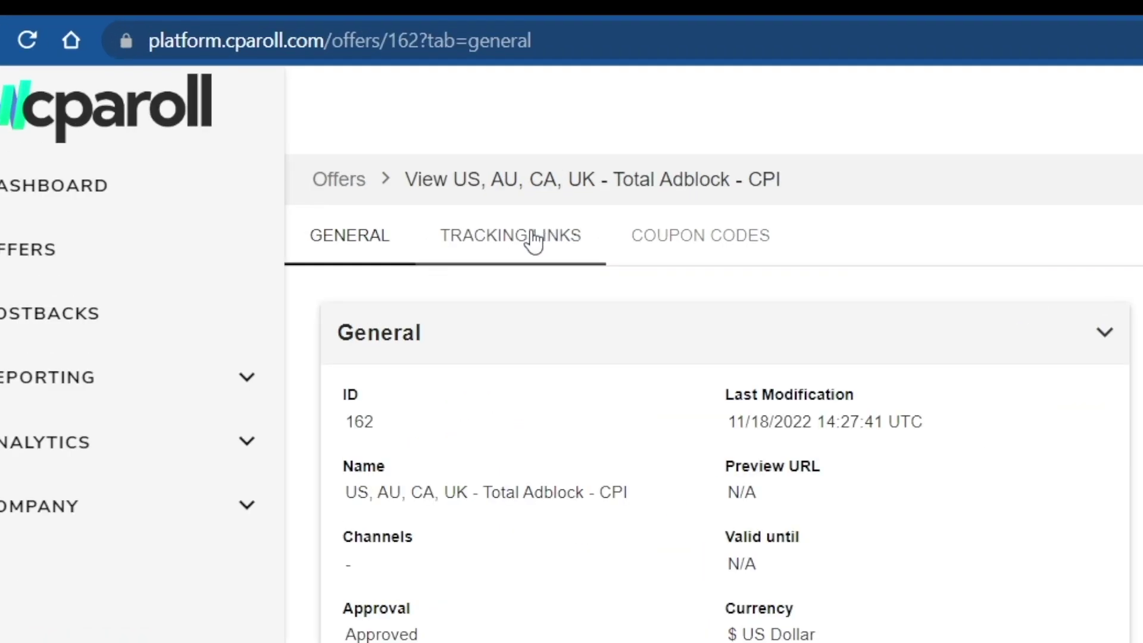
Copy offer 162's generated tracking URL from the Tracking Links tab
left_click(339, 146)
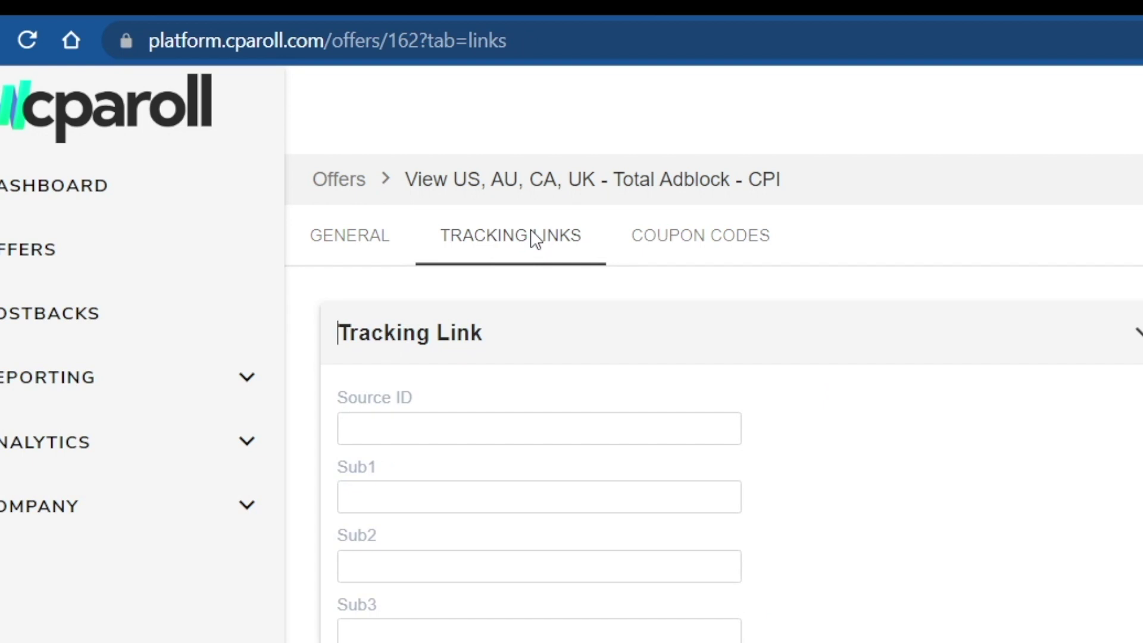
left_click_drag(174, 417, 675, 437)
left_click(672, 435)
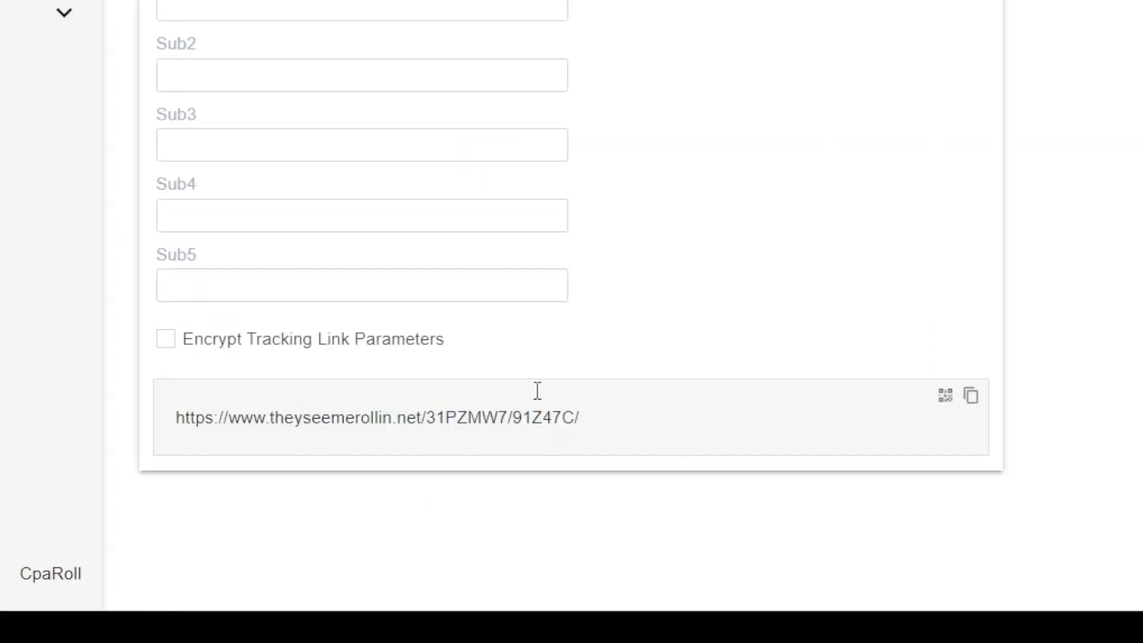
left_click(969, 399)
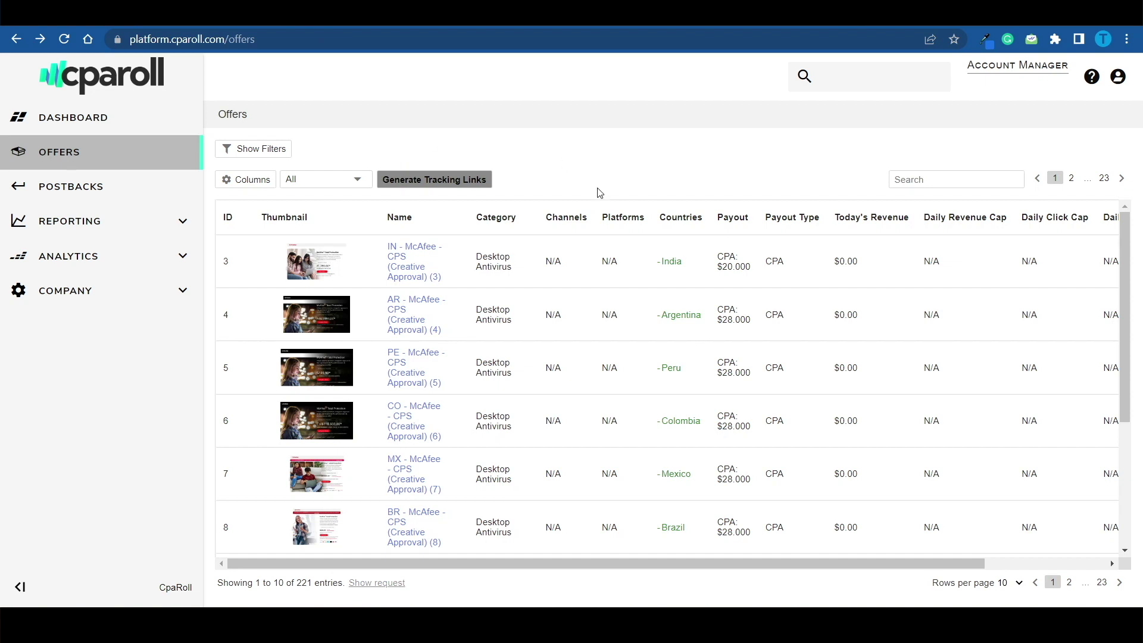
Scroll down the CPAroll Offers table
scroll(631, 298, "down", 4)
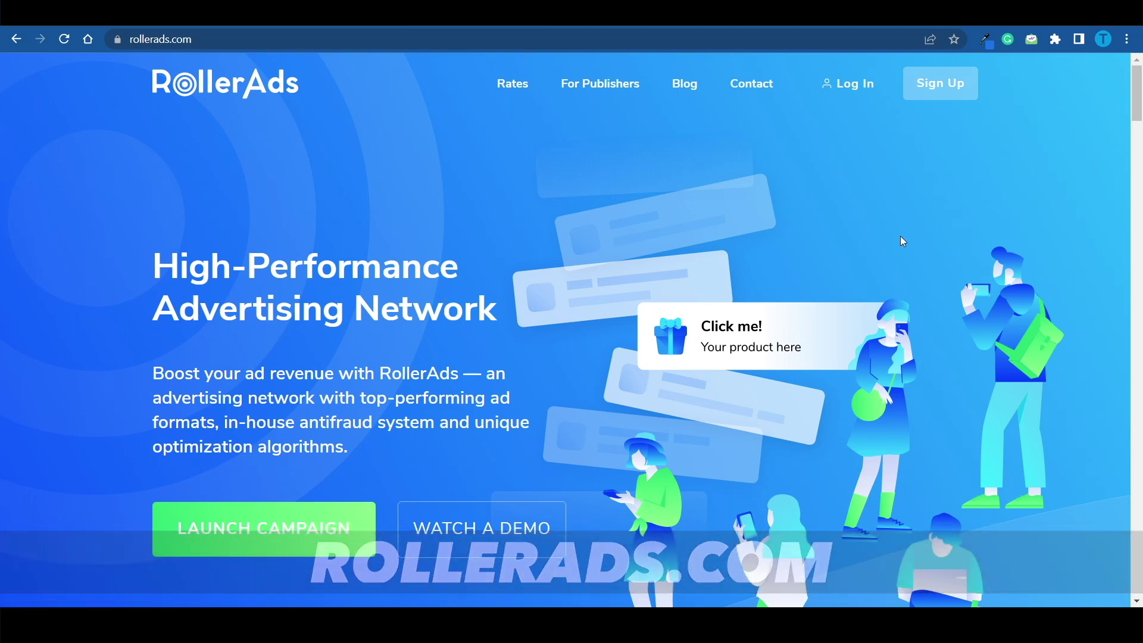
Scroll to the Top-performing ad formats heading and highlight it
scroll(903, 241, "down", 3)
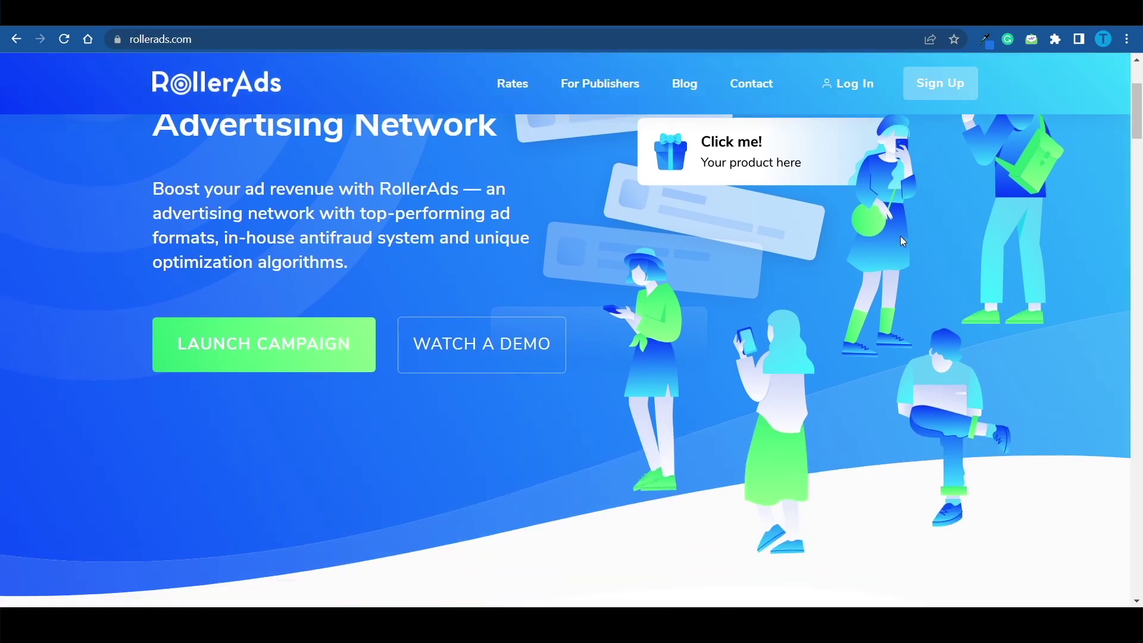
scroll(900, 238, "down", 5)
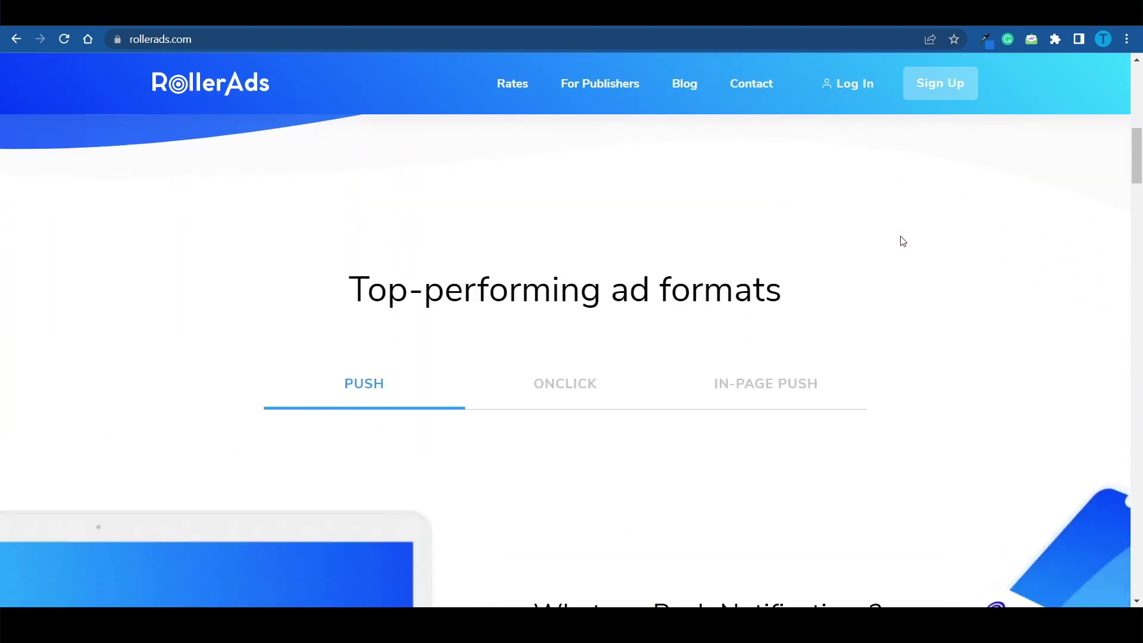
left_click_drag(351, 216, 857, 227)
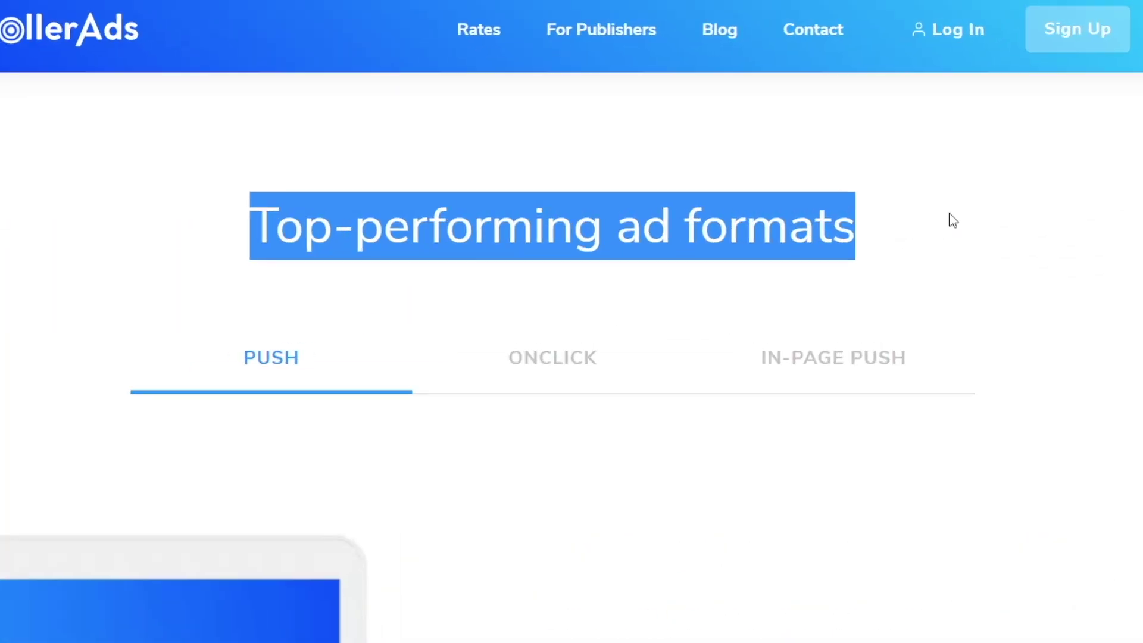
left_click(849, 217)
View the OnClick and In-Page Push descriptions, highlighting the push notifications text
scroll(603, 359, "down", 2)
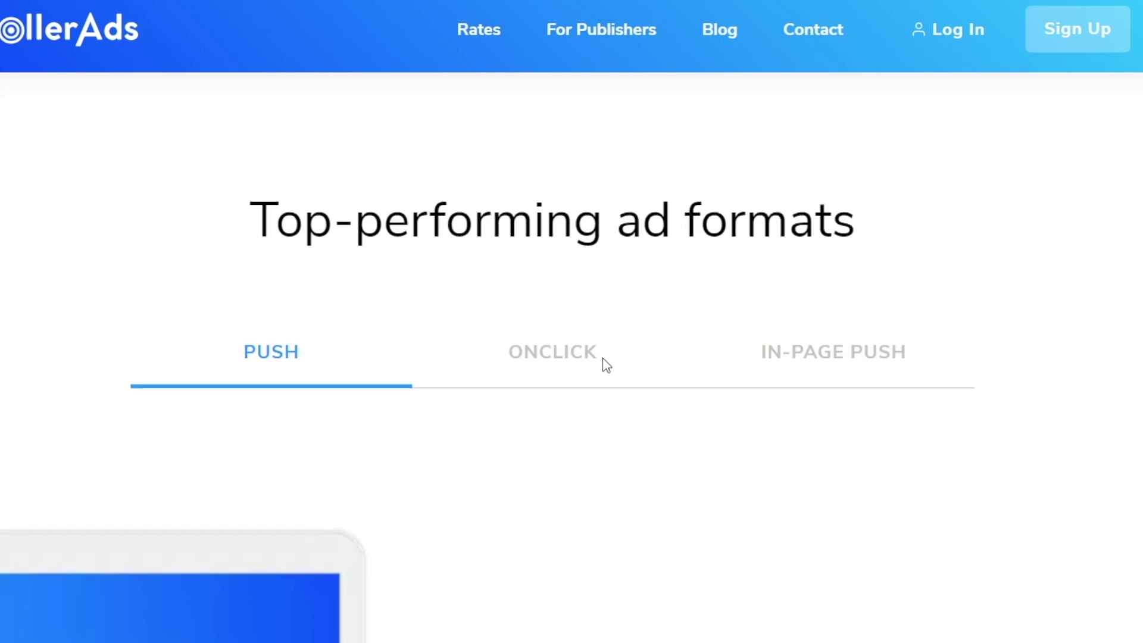
left_click(541, 219)
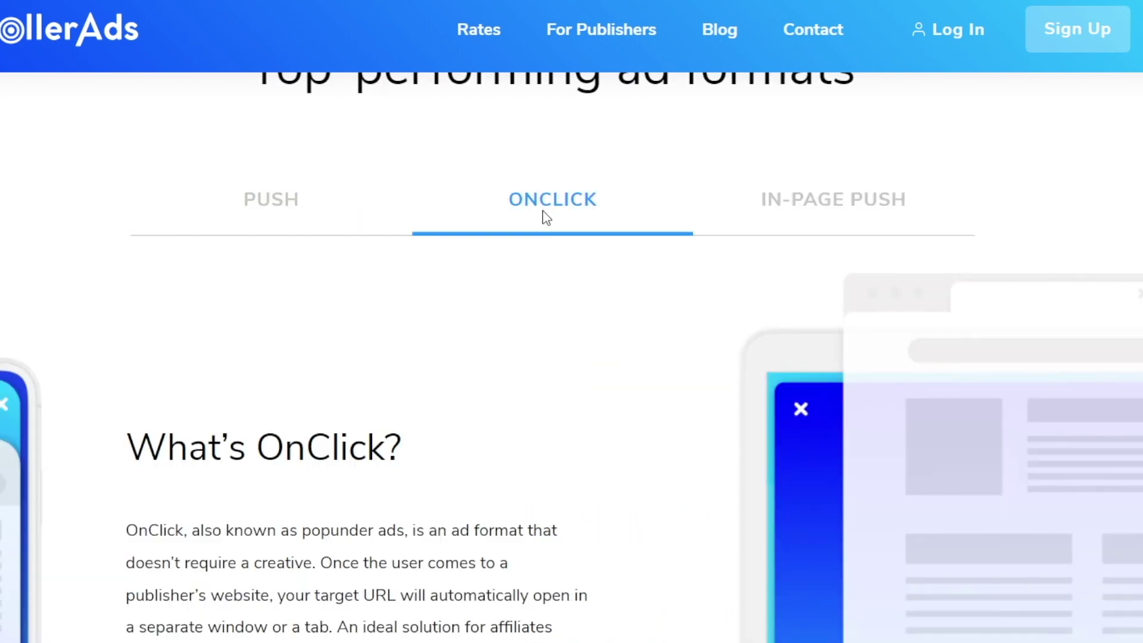
left_click(812, 229)
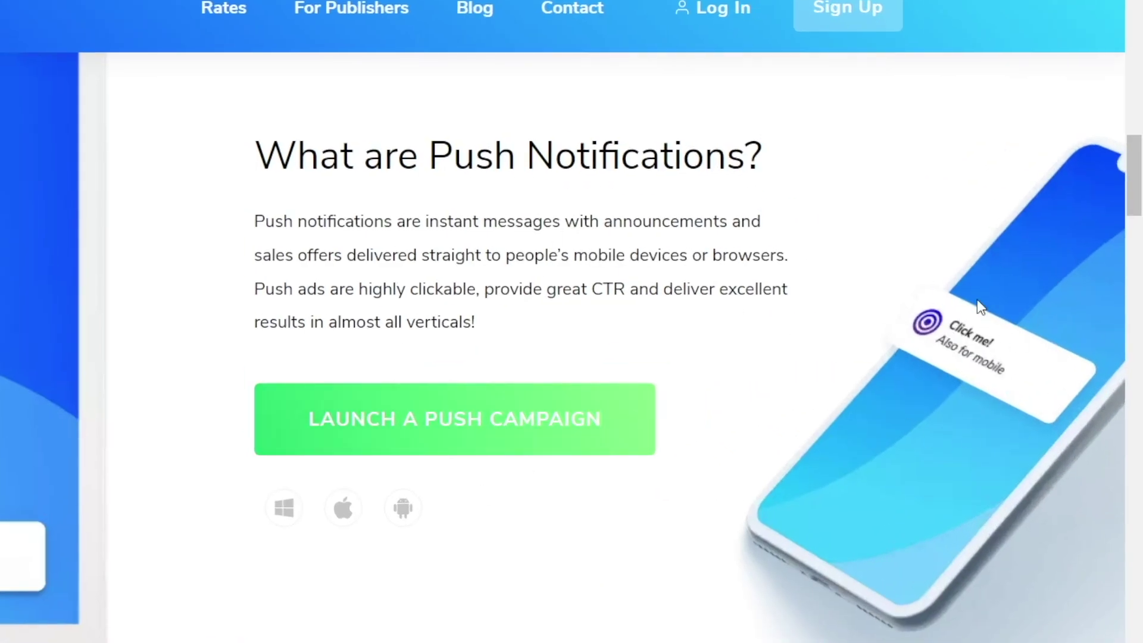
left_click_drag(357, 255, 657, 262)
left_click(657, 265)
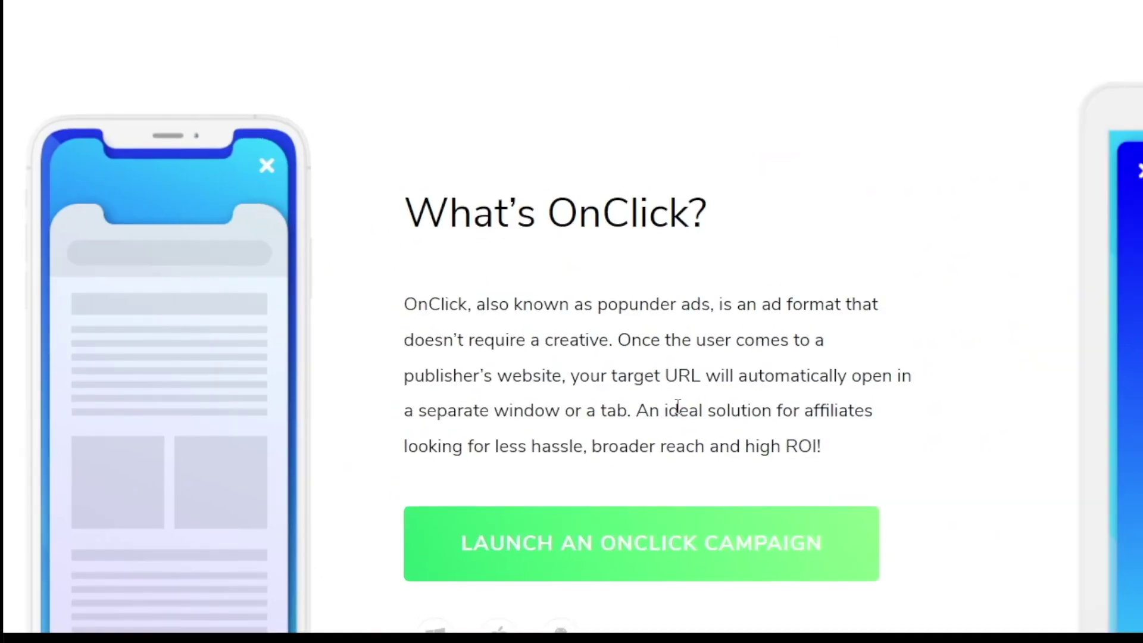
Scroll on to the benefits grid, highlighting 'publisher's website' on the way
scroll(716, 395, "down", 2)
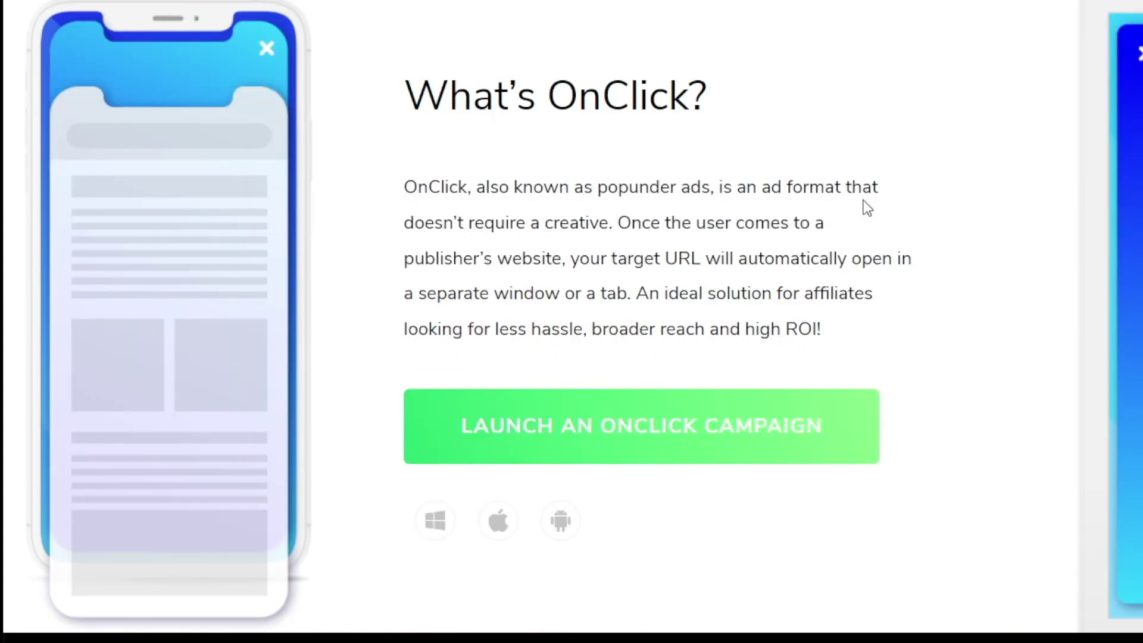
left_click_drag(432, 250, 530, 257)
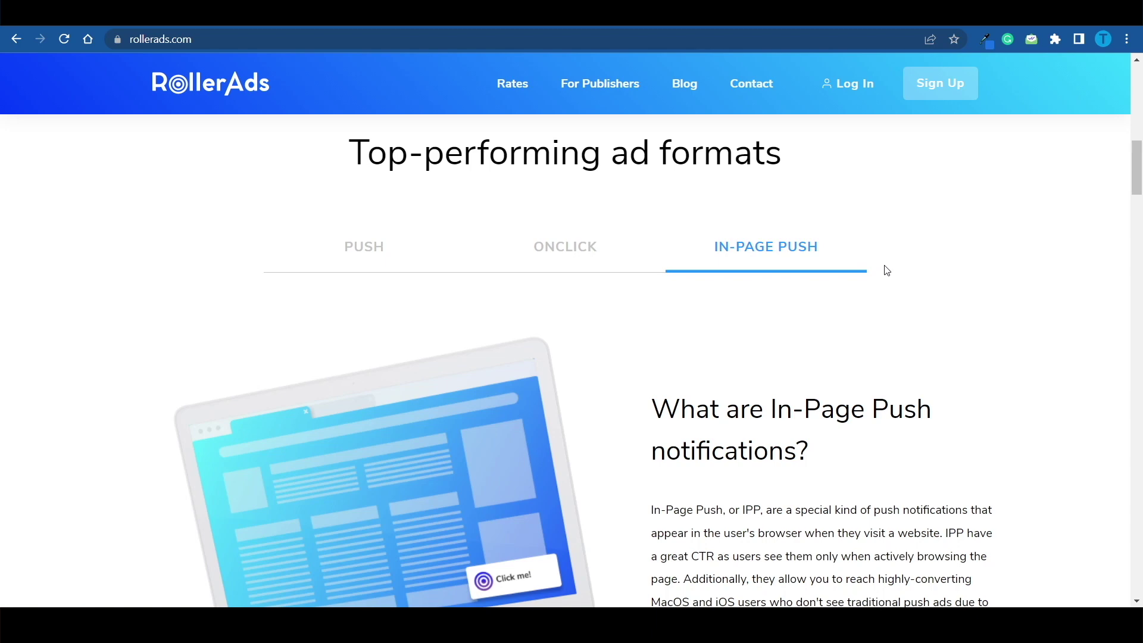
scroll(887, 270, "down", 4)
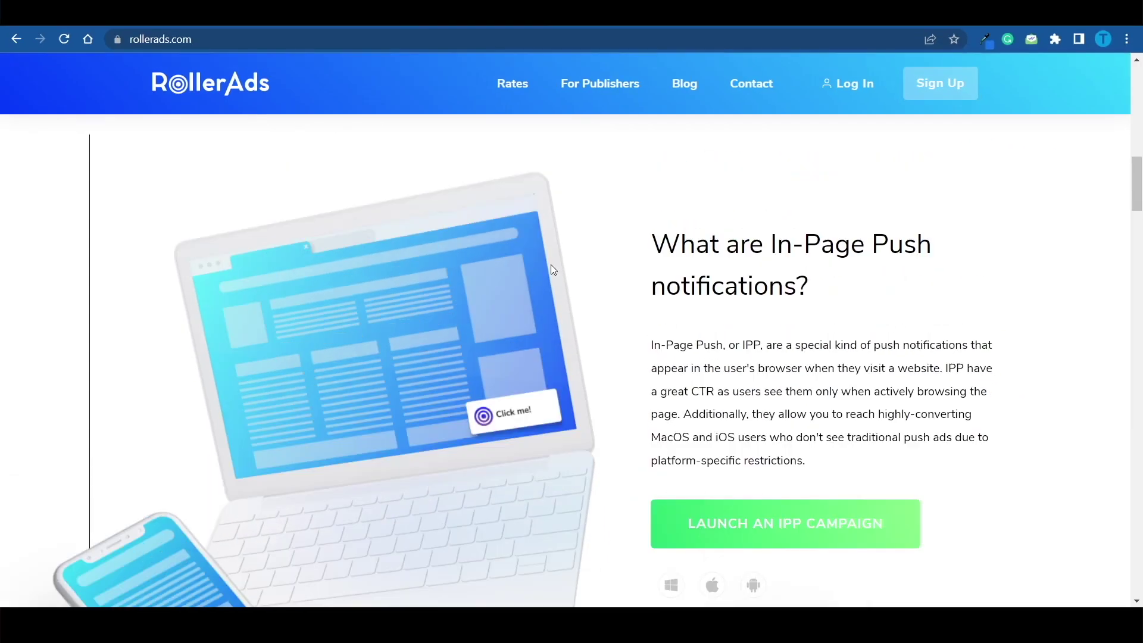
scroll(340, 123, "up", 2)
scroll(340, 123, "down", 2)
scroll(250, 172, "down", 8)
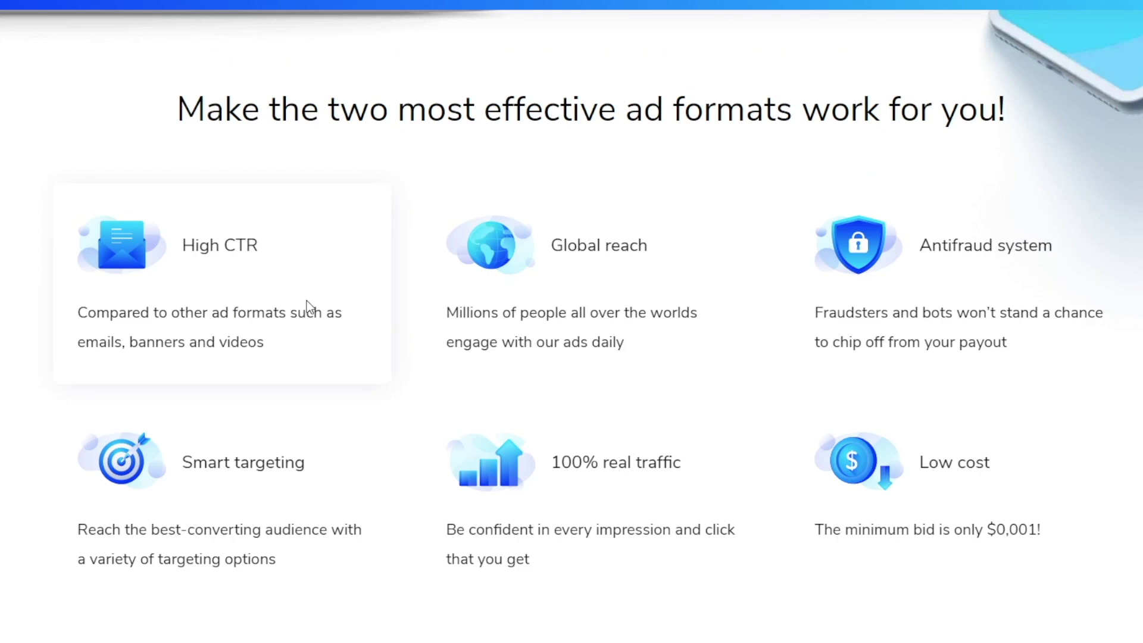
Scroll past the benefits grid, highlighting the $0,001 minimum bid, down to pricing
scroll(363, 158, "down", 2)
scroll(203, 104, "up", 2)
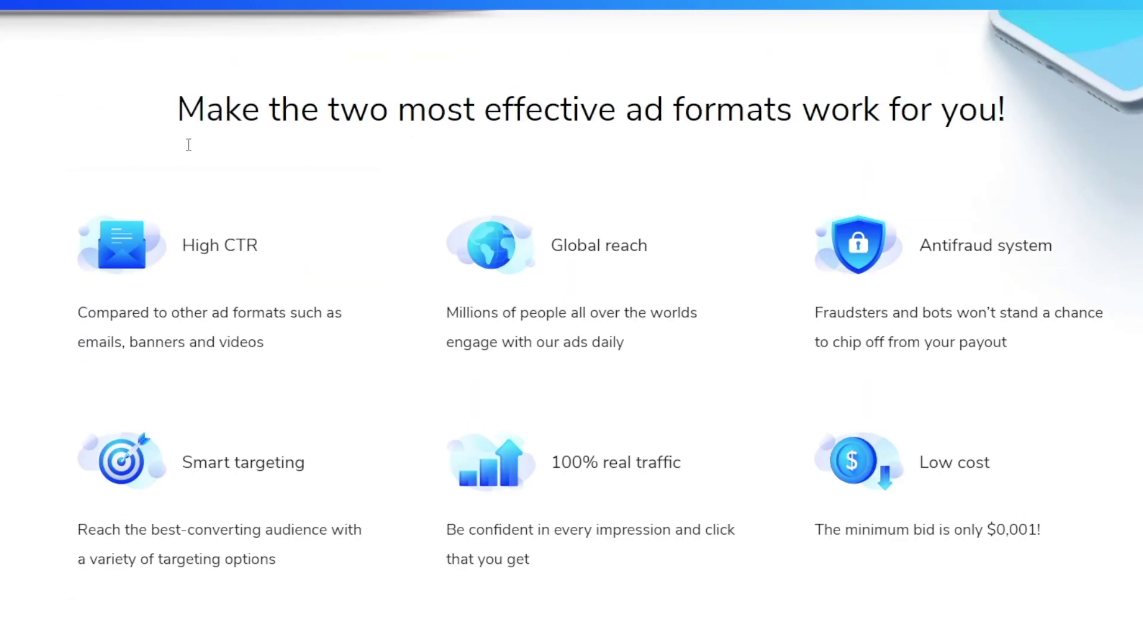
scroll(224, 327, "down", 3)
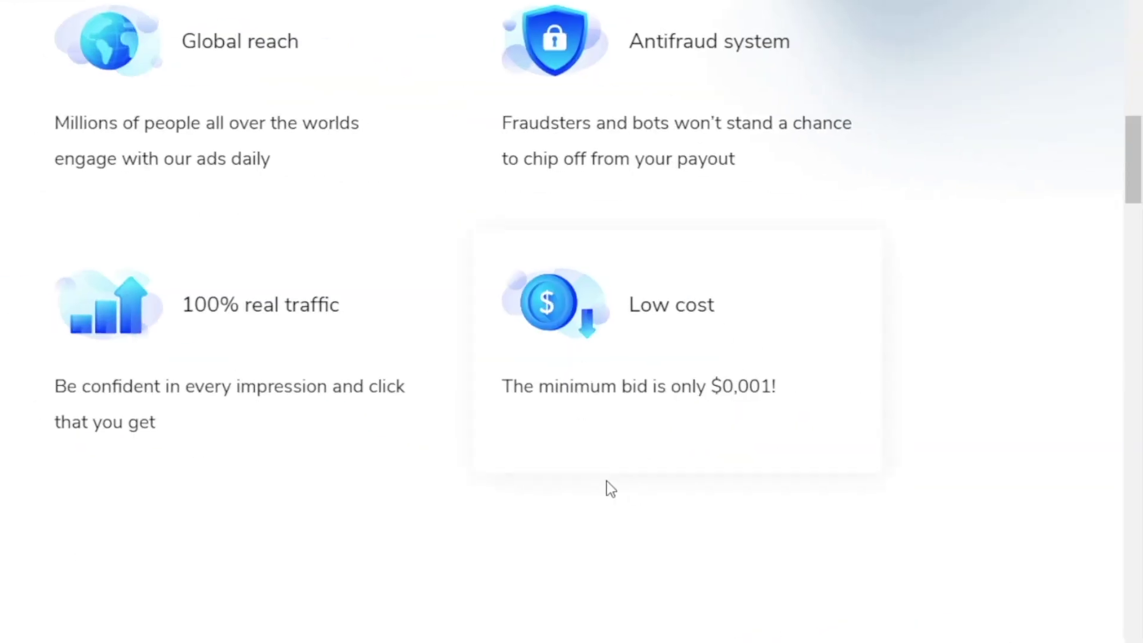
left_click_drag(524, 390, 778, 378)
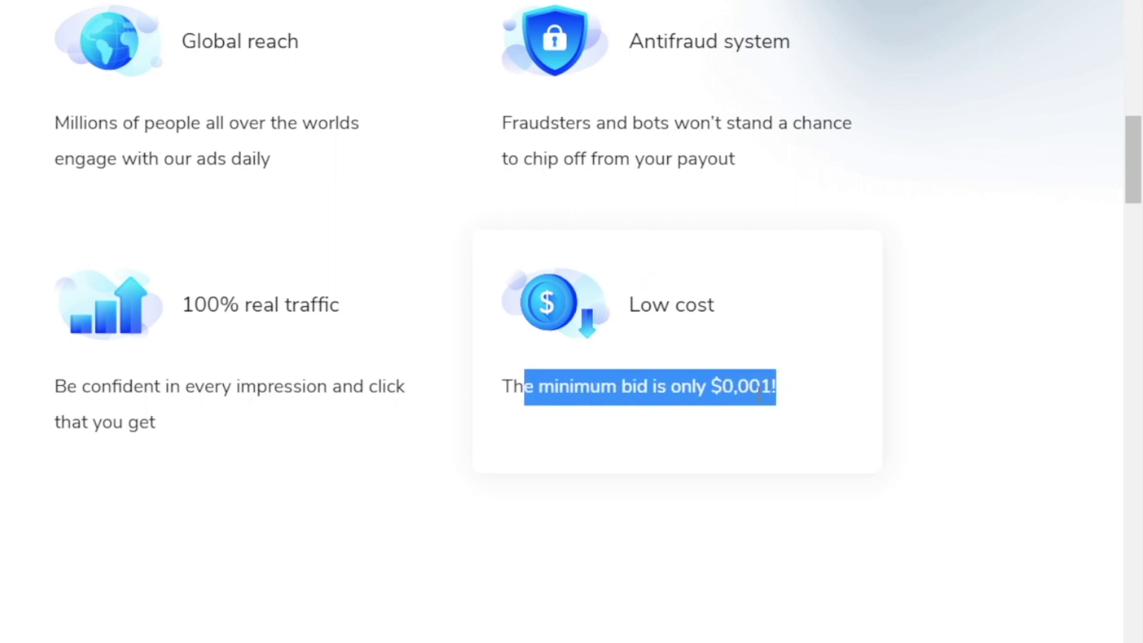
left_click(805, 401)
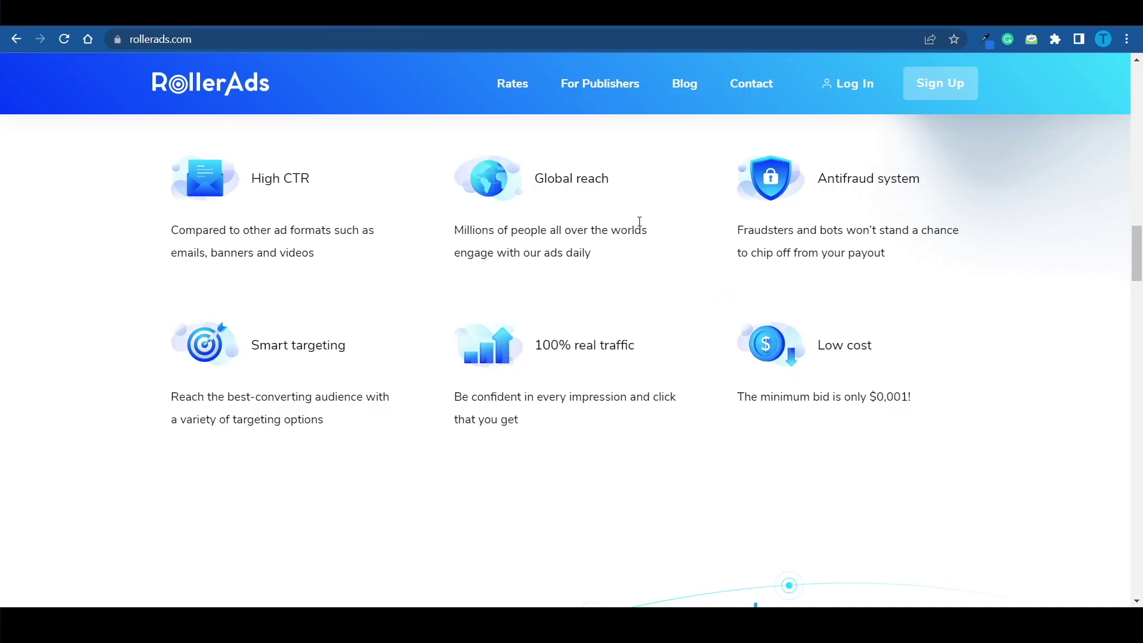
scroll(439, 331, "up", 2)
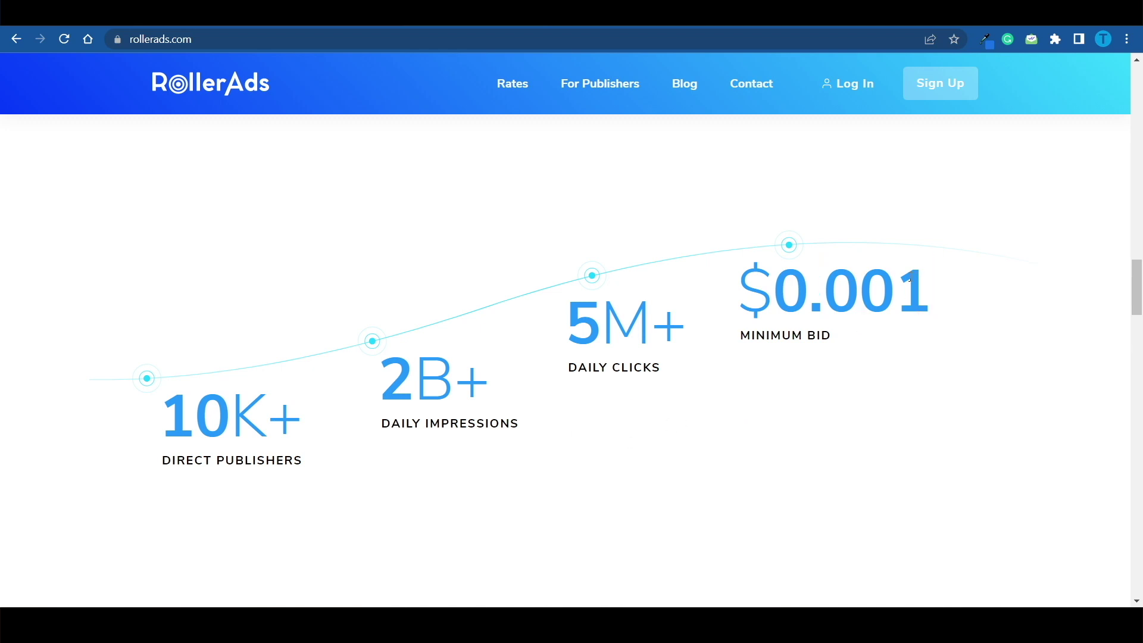
scroll(909, 280, "down", 15)
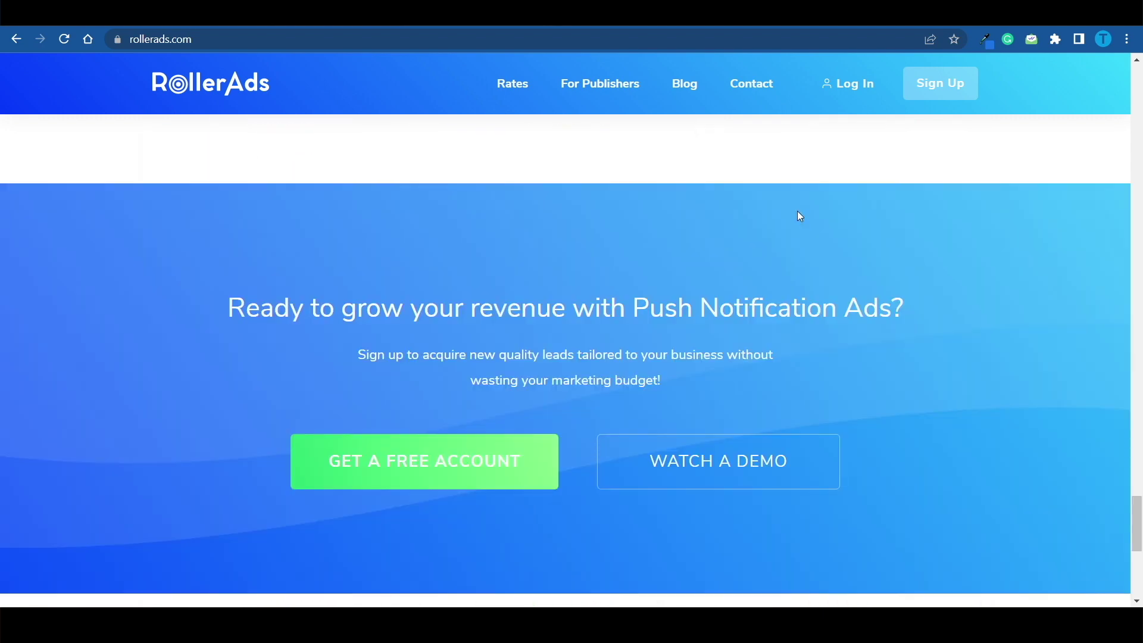
Start a free account via GET A FREE ACCOUNT and switch to the SIGN UP form
left_click(37, 39)
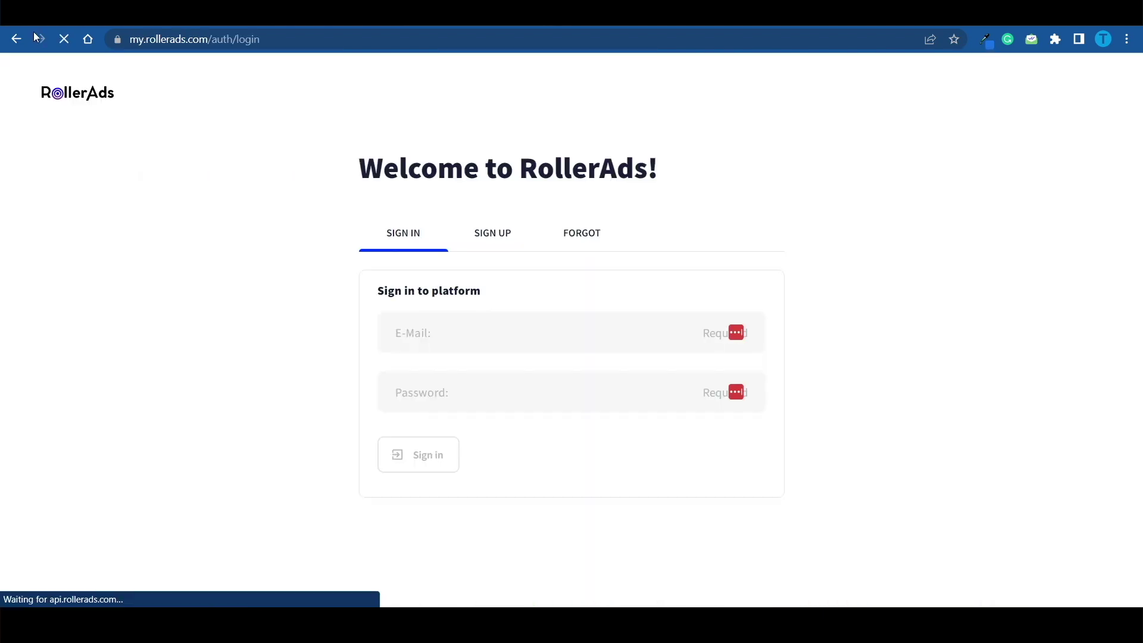
left_click(507, 243)
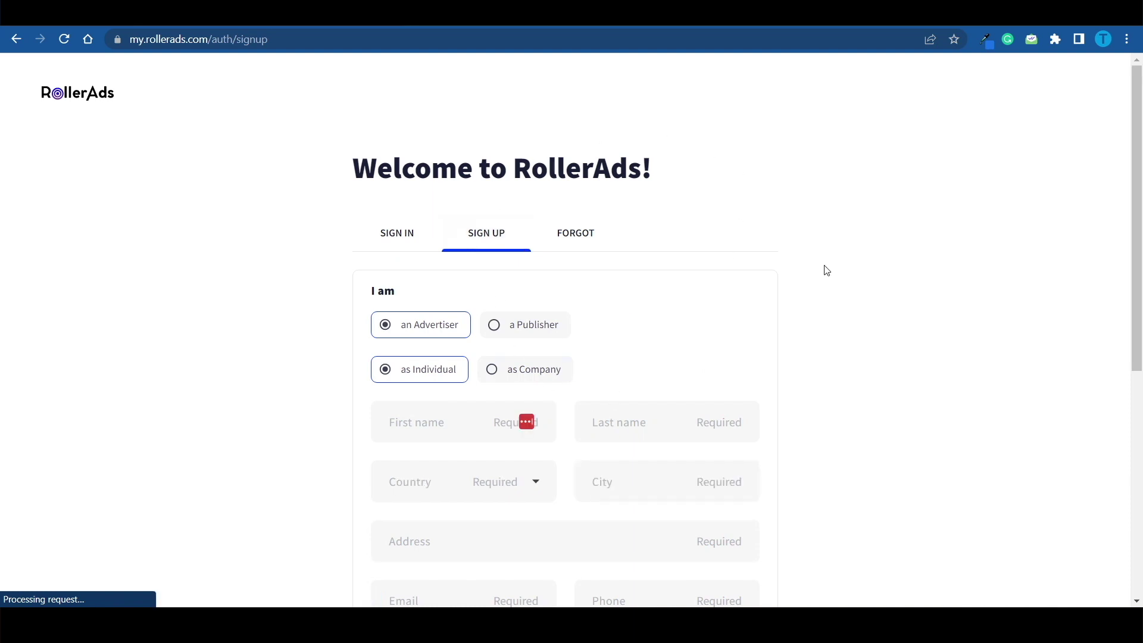
scroll(824, 268, "down", 1)
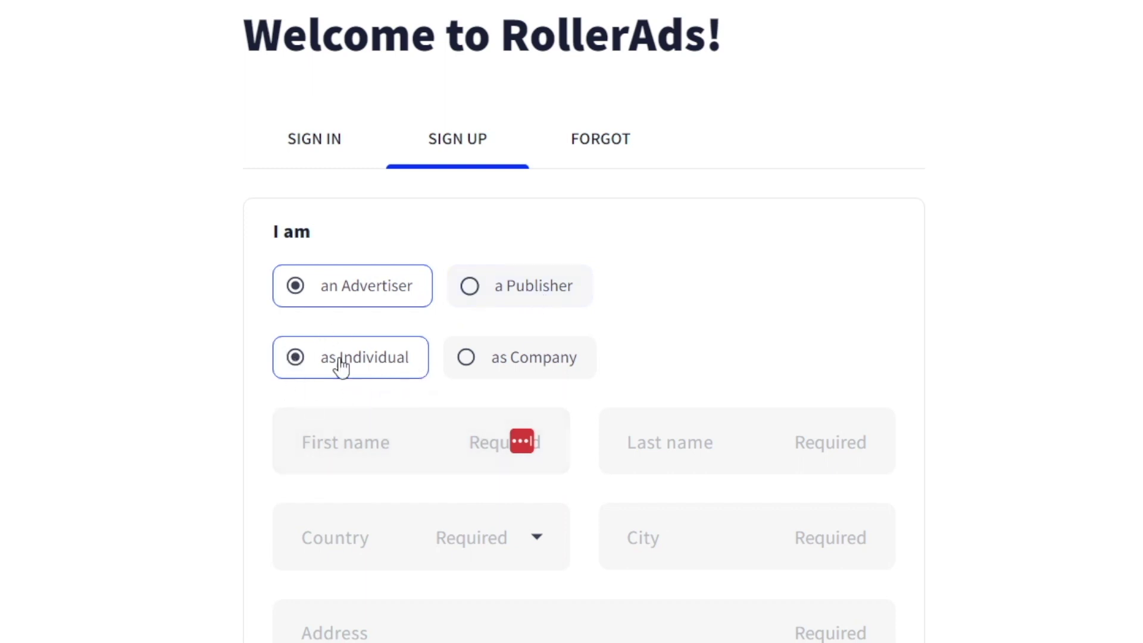
scroll(322, 372, "down", 3)
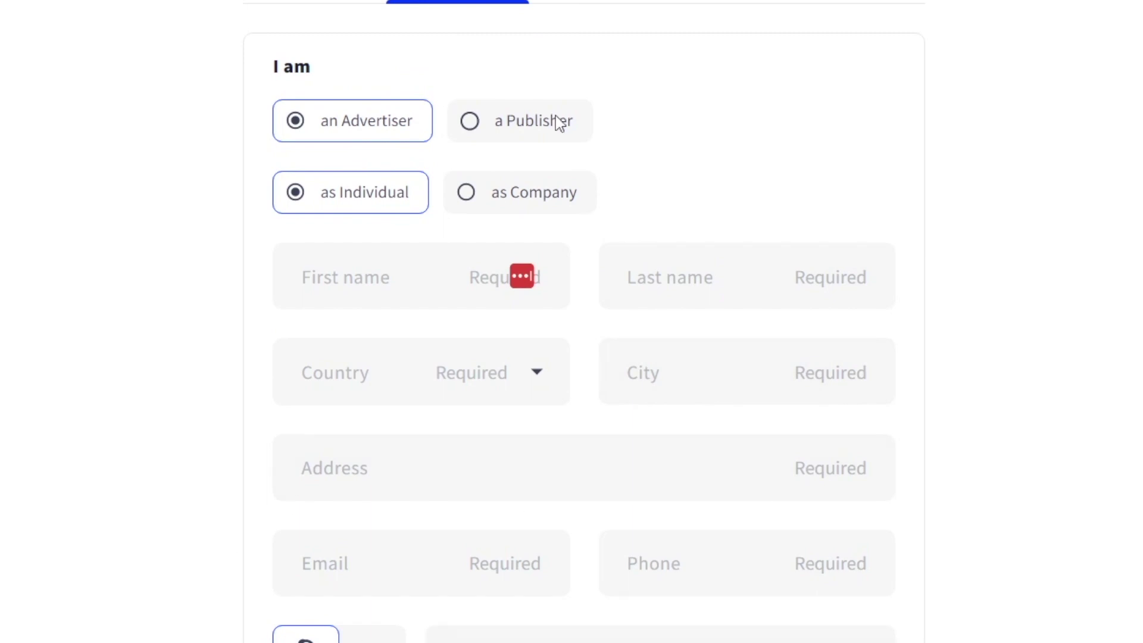
Scroll the registration form, trying Telegram then keeping Skype as contact messenger
scroll(762, 448, "down", 6)
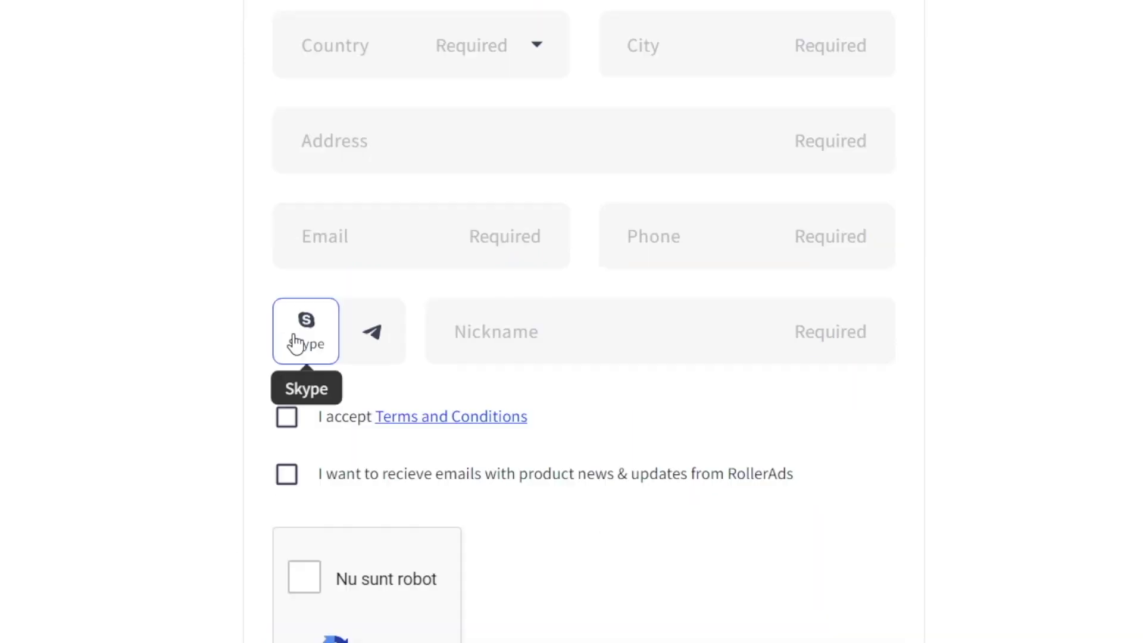
left_click(371, 332)
left_click(293, 356)
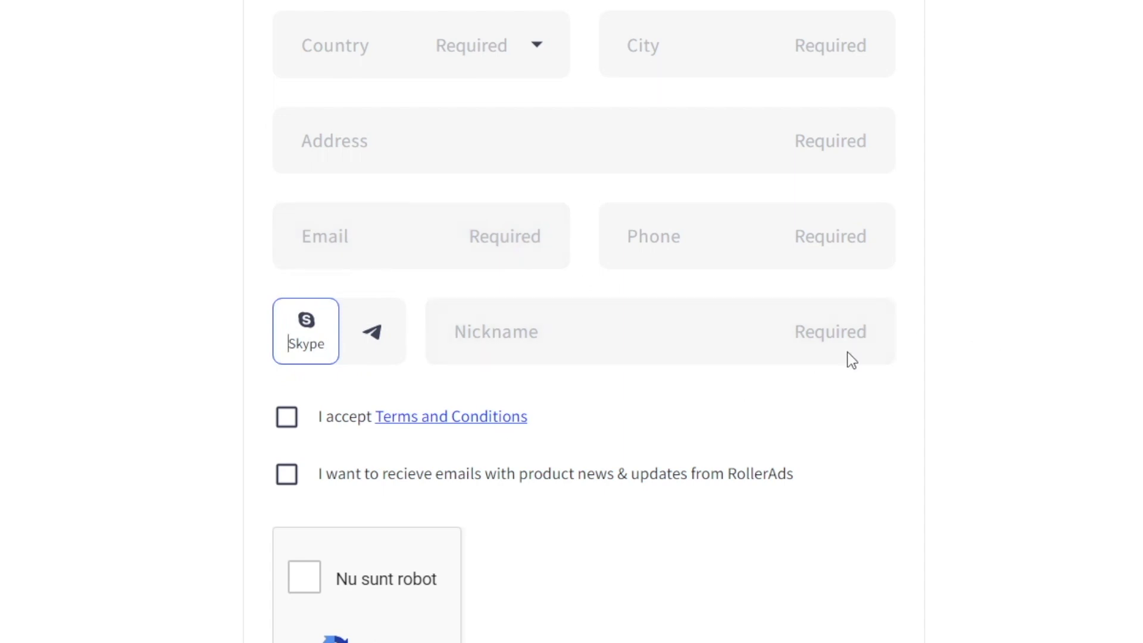
scroll(952, 326, "down", 1)
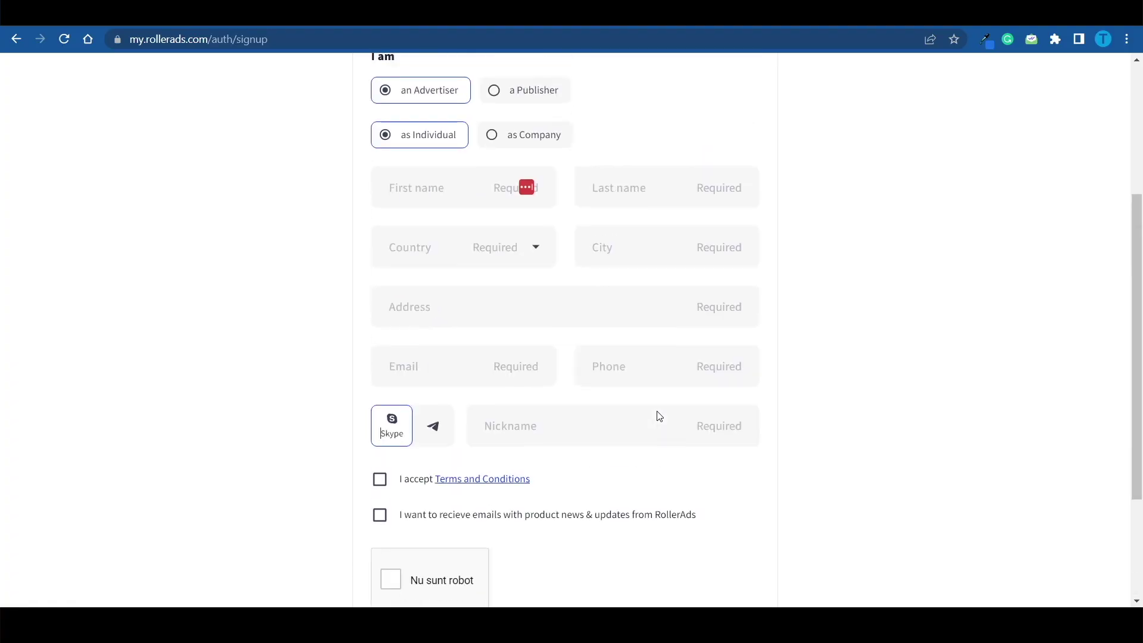
scroll(658, 411, "up", 4)
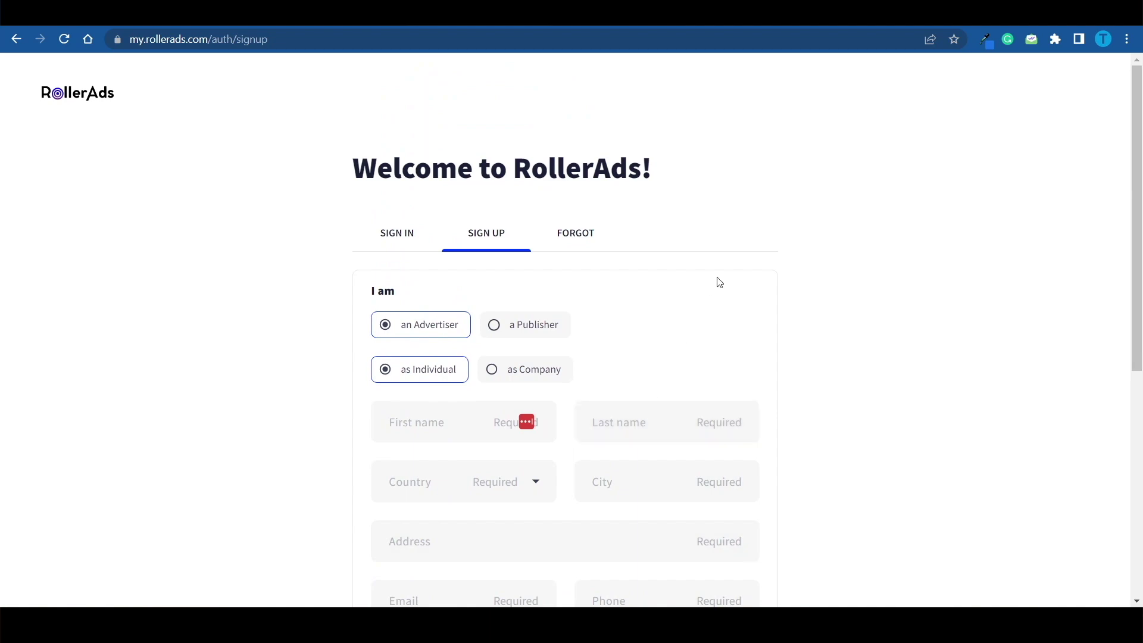
Go through Reports to the Referrals page and highlight the personal referral URL
scroll(717, 281, "down", 1)
left_click(416, 162)
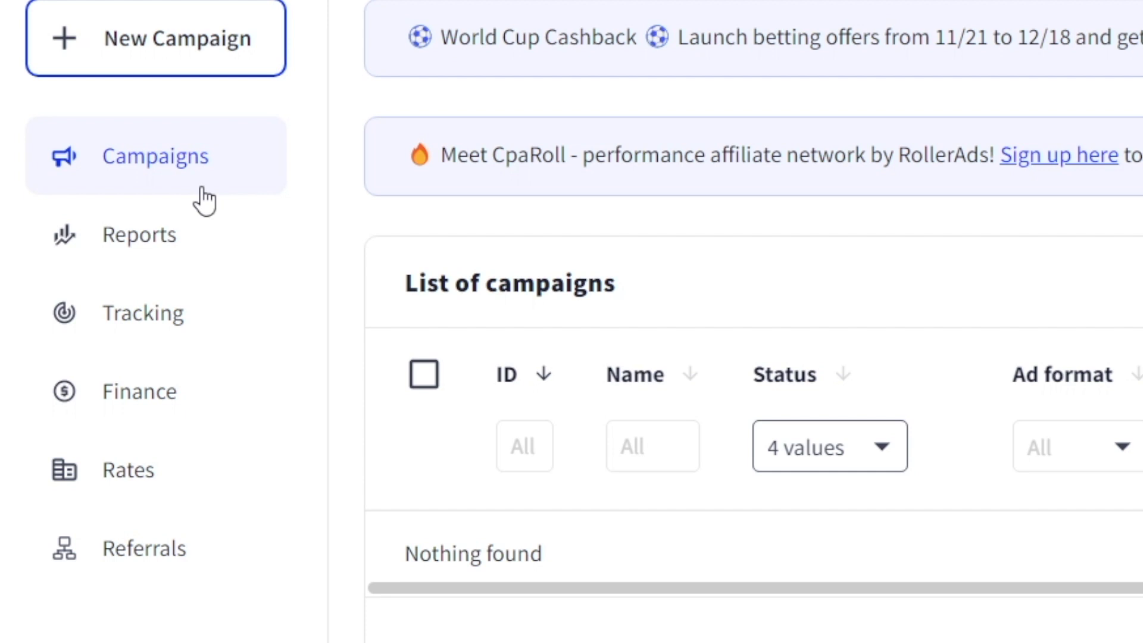
left_click(219, 244)
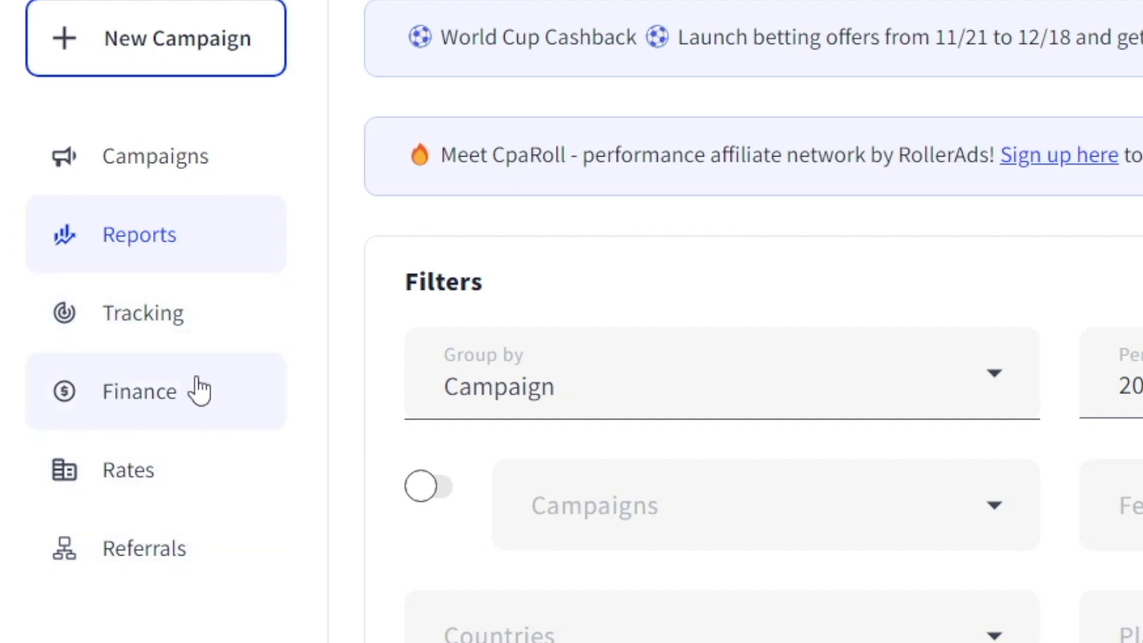
left_click(146, 570)
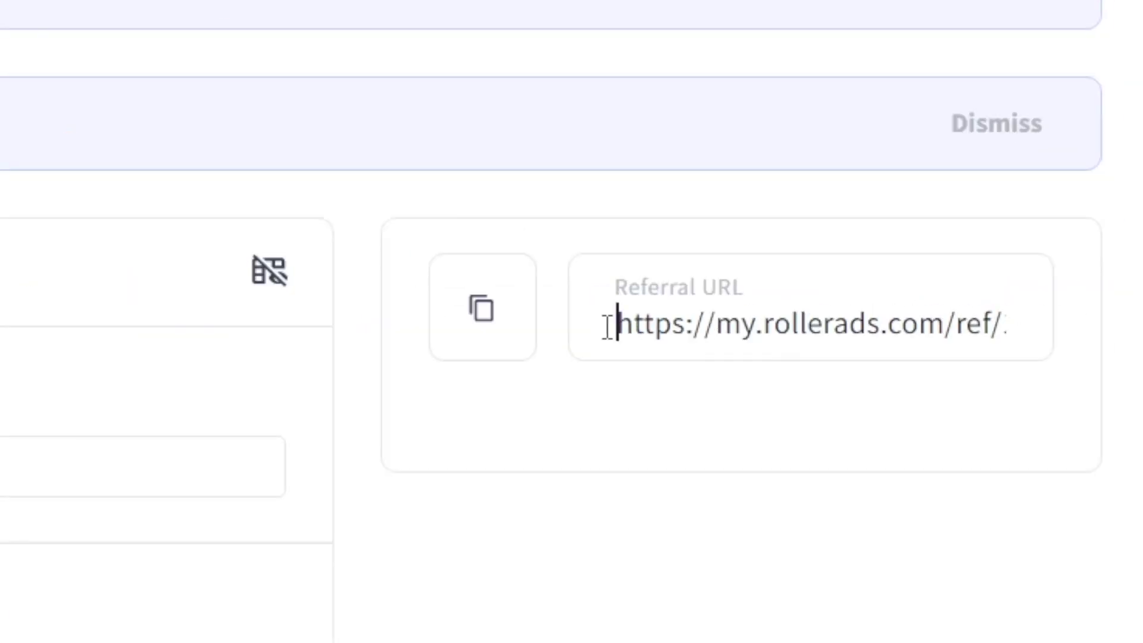
left_click_drag(935, 282, 1110, 271)
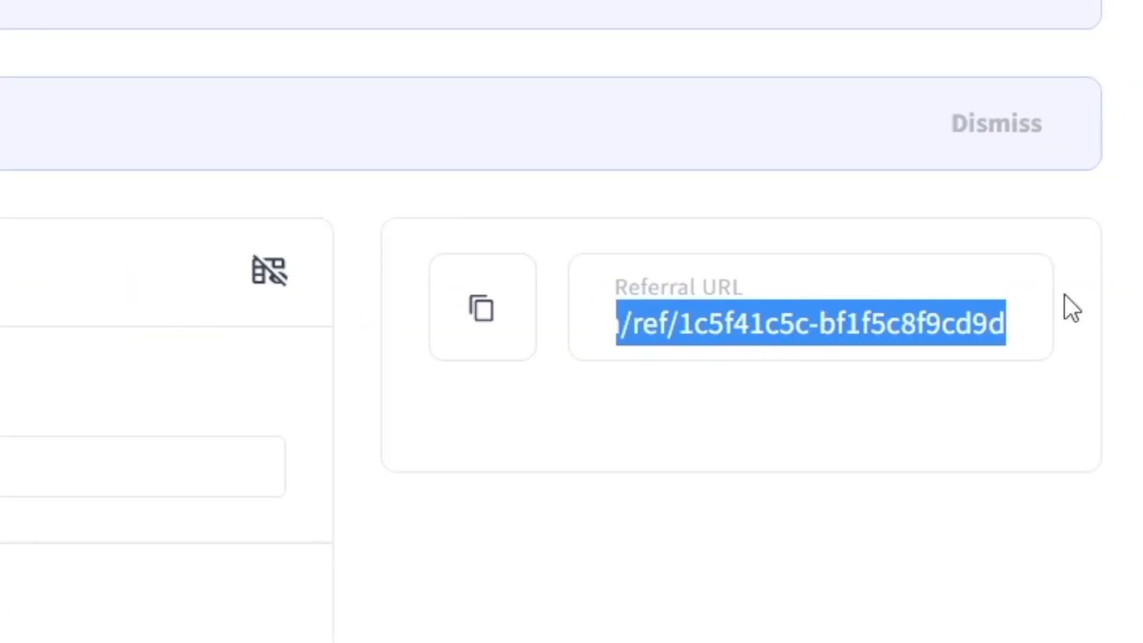
left_click(835, 531)
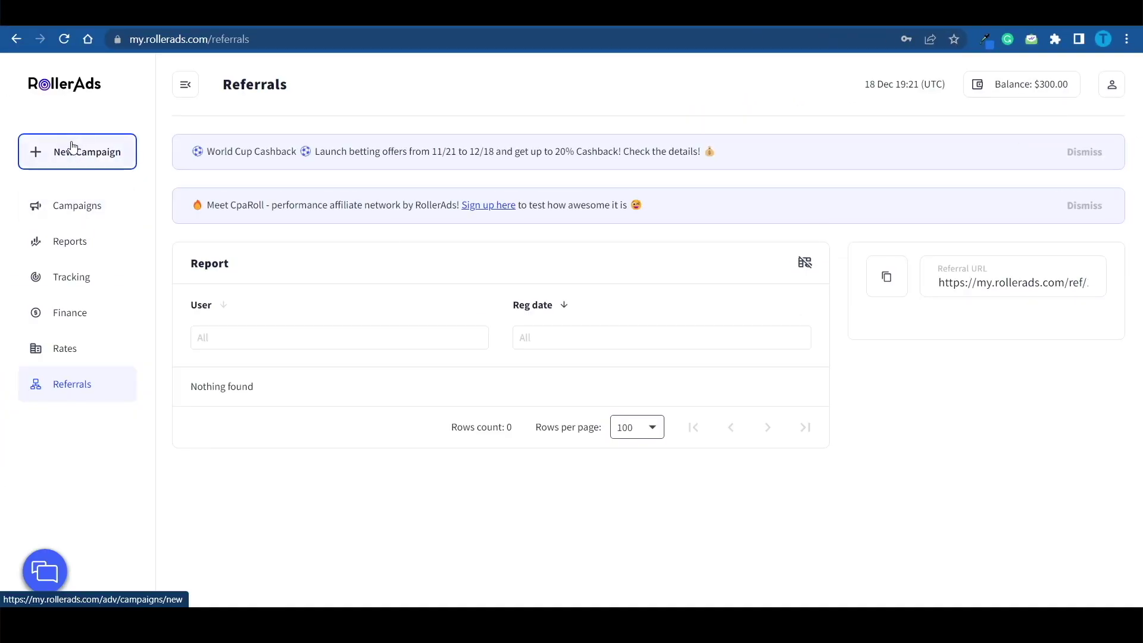
Start a new campaign and scroll down to the General section
left_click(72, 147)
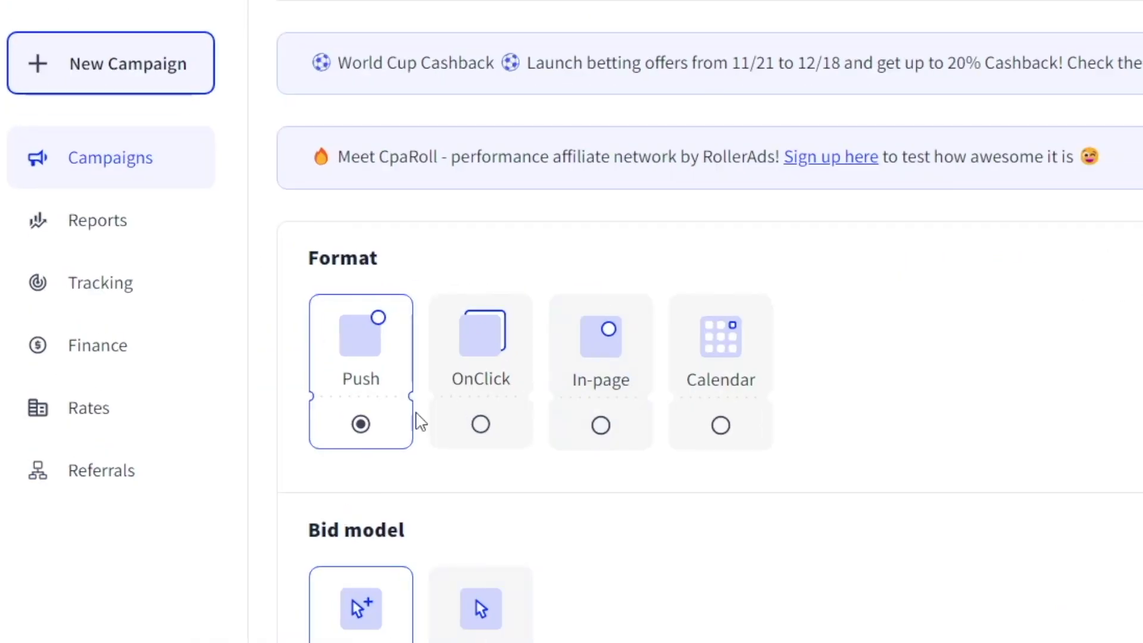
scroll(367, 365, "down", 5)
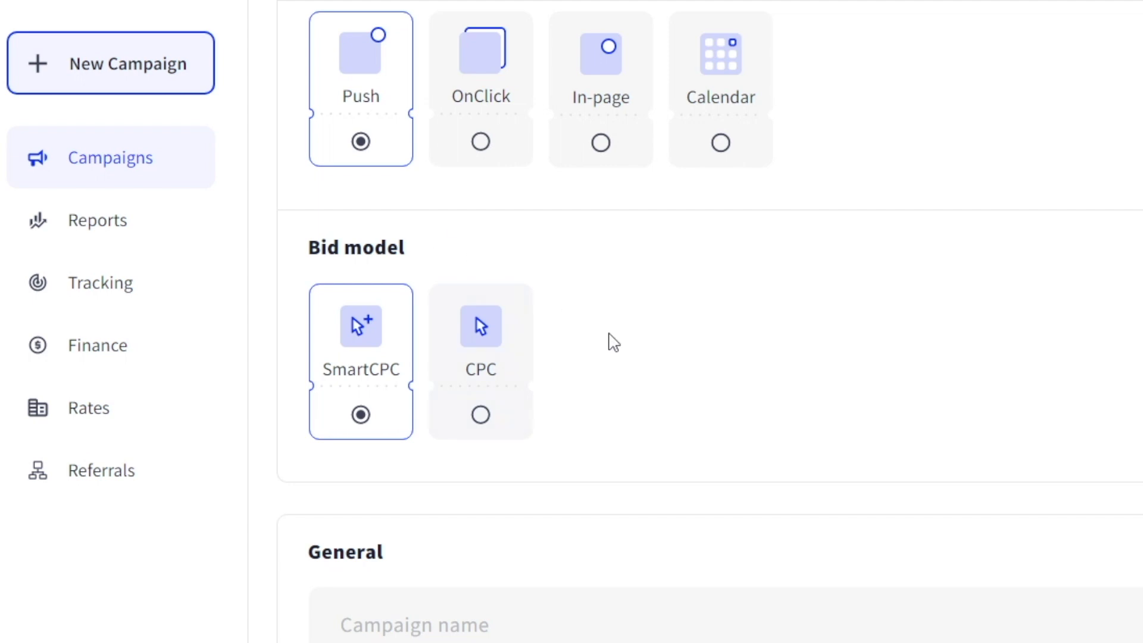
scroll(612, 339, "down", 6)
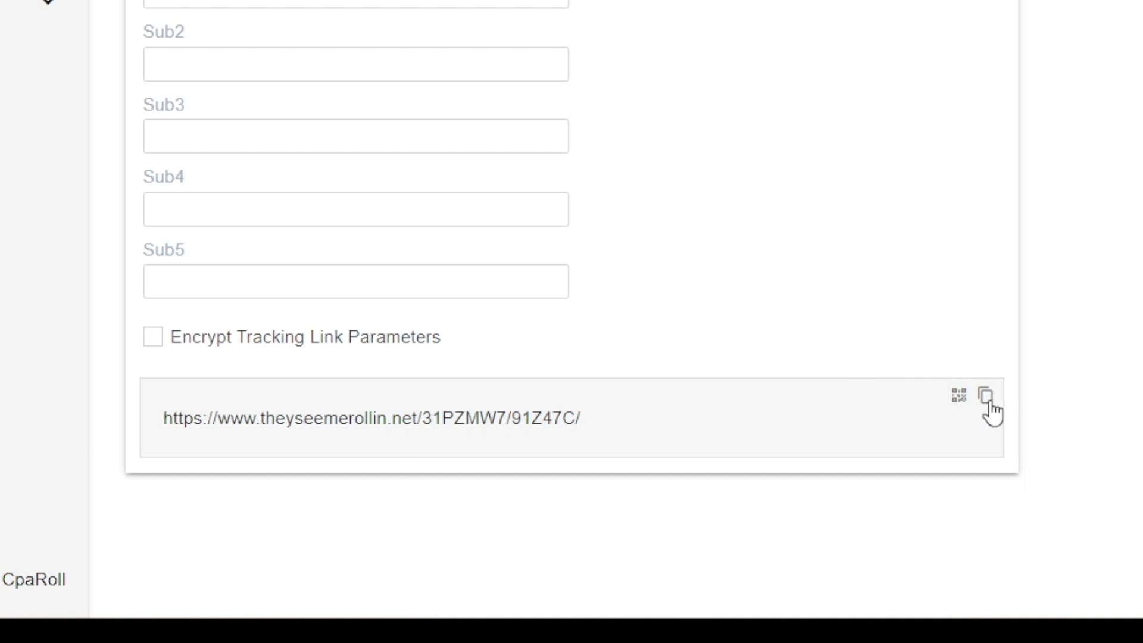
Copy the tracking link and paste it into the Target URL field
left_click(987, 399)
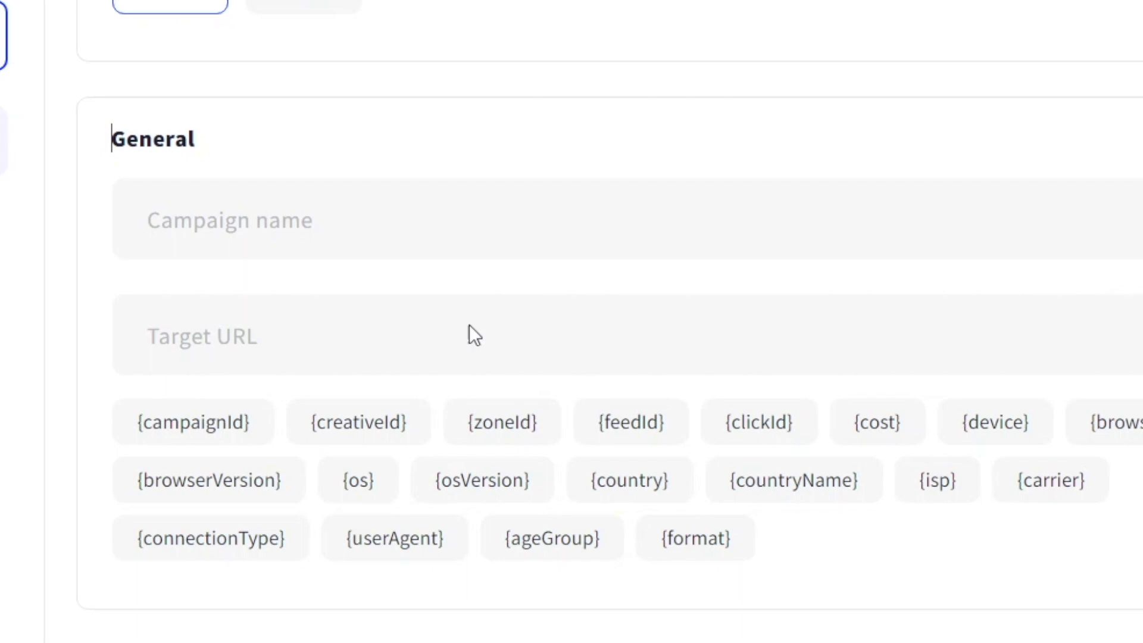
left_click(385, 347)
key("ctrl+v")
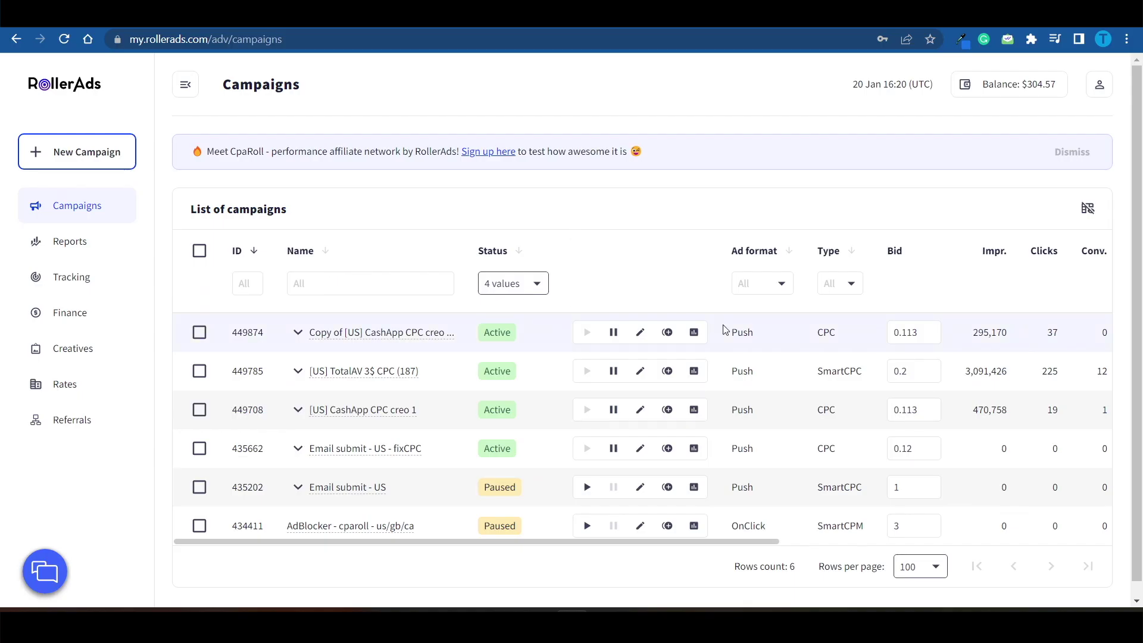
scroll(781, 387, "right", 3)
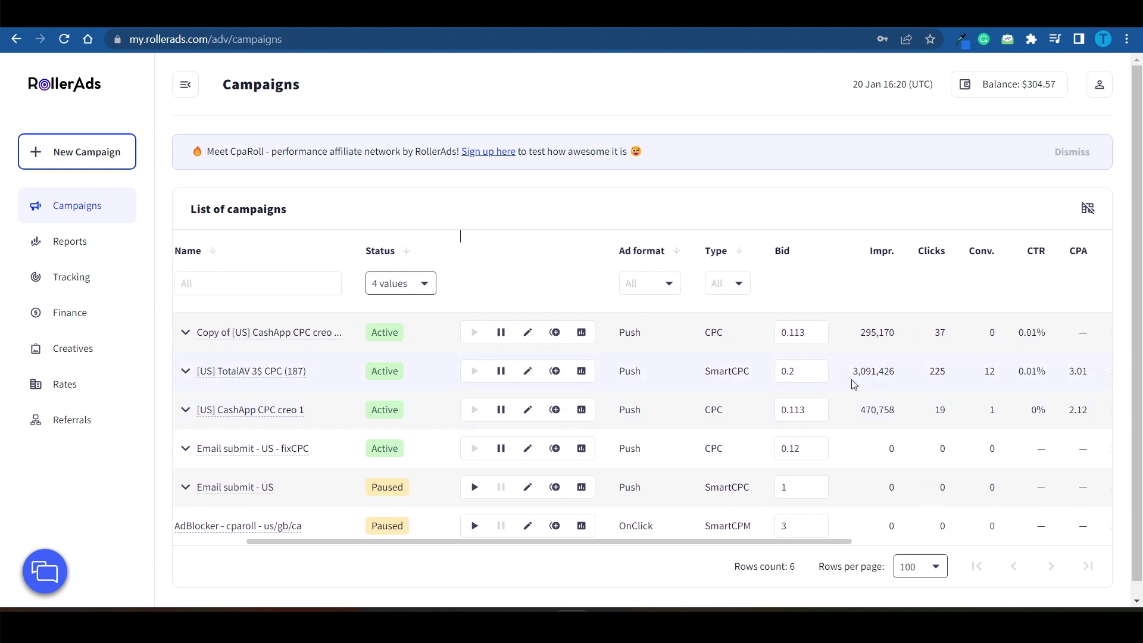
scroll(917, 375, "right", 8)
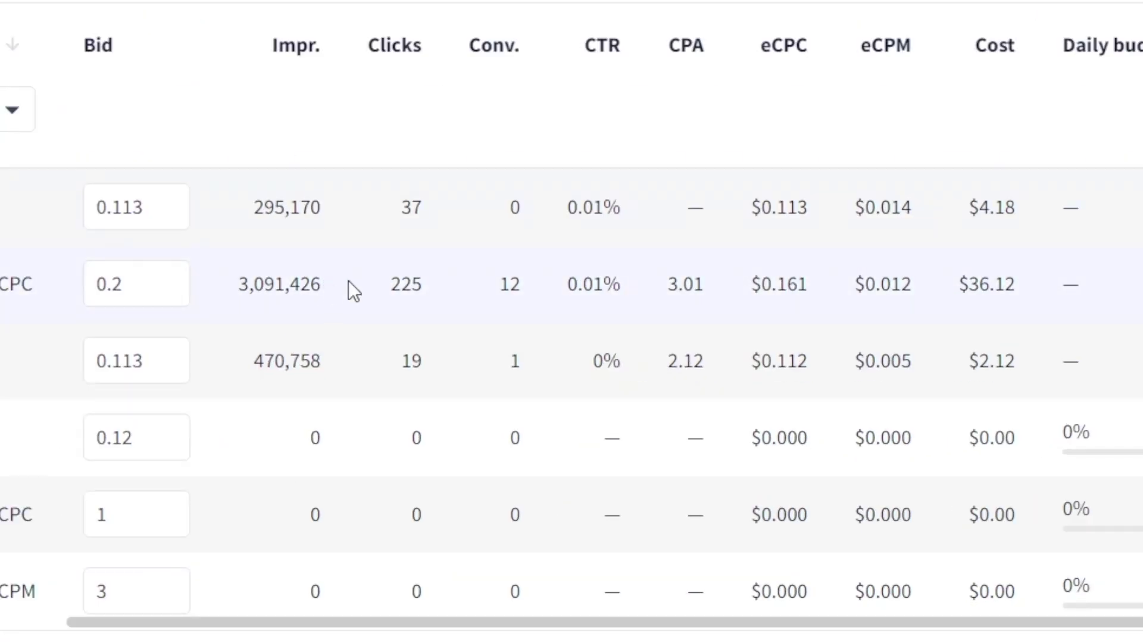
left_click_drag(244, 294, 367, 284)
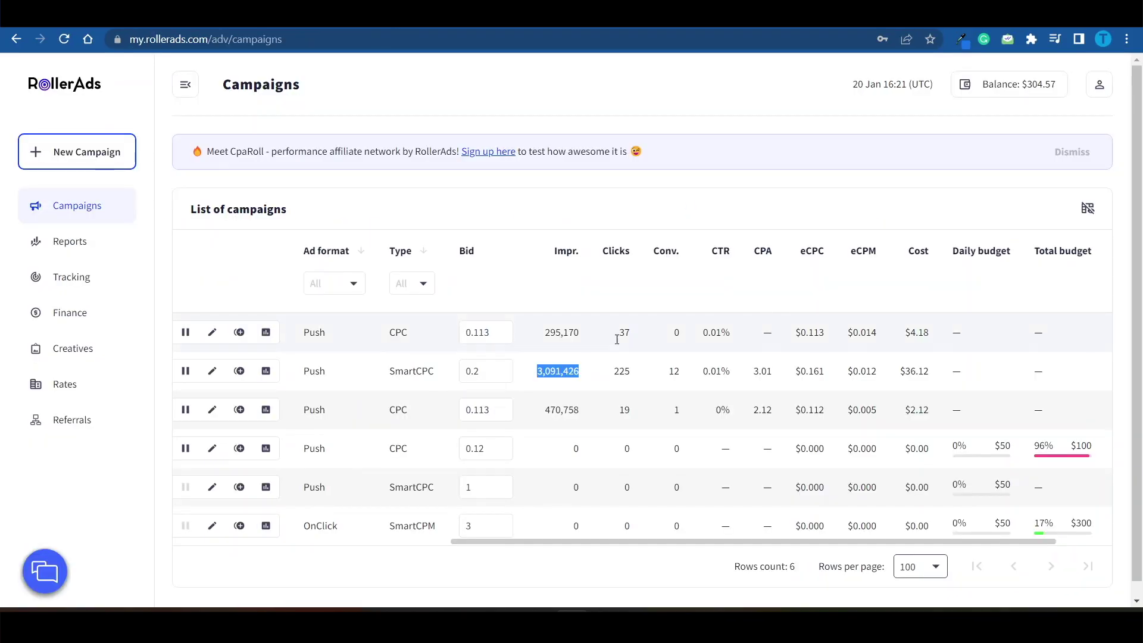
left_click(586, 371)
scroll(586, 371, "right", 1)
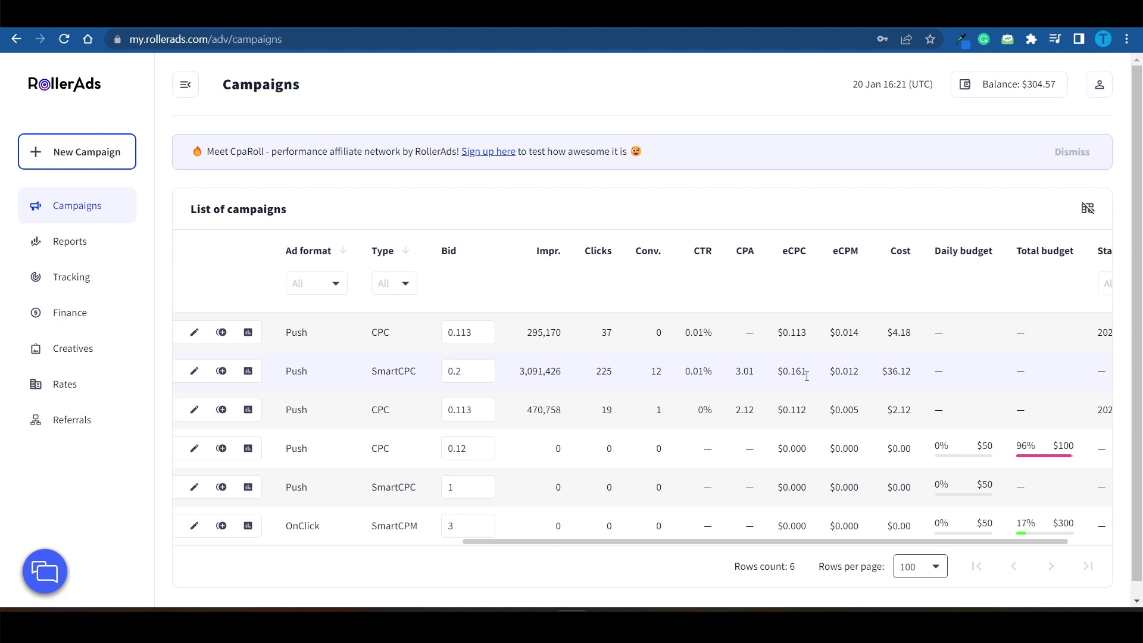
scroll(807, 375, "right", 3)
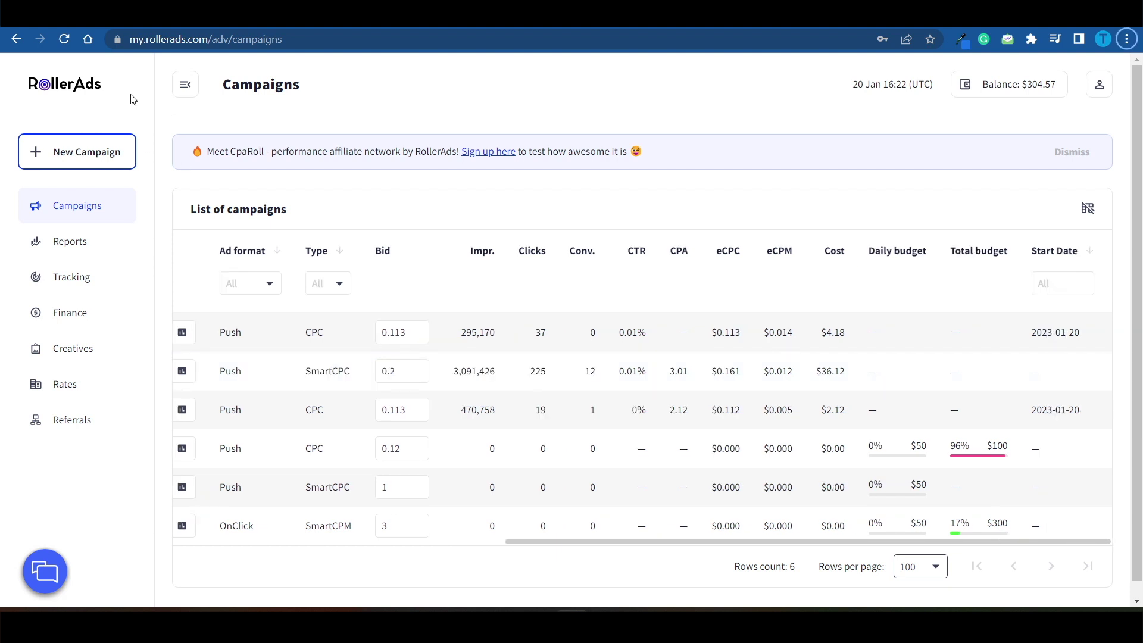